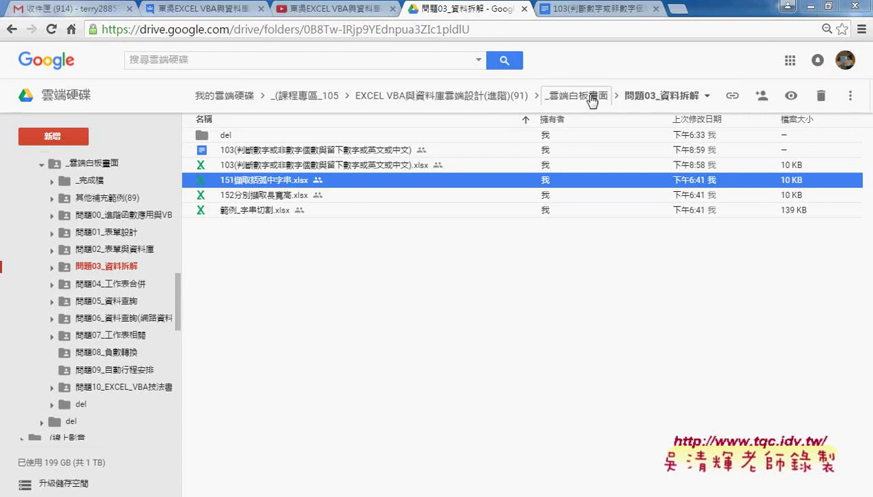
# - Go up to the parent folder, open 問題03_資料拆解 and select the 103 digit-counting workbook
pyautogui.click(586, 97)
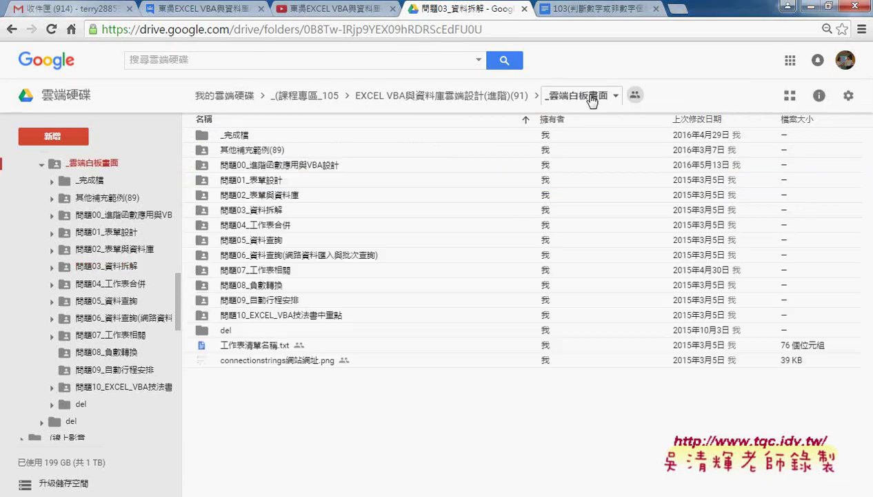
pyautogui.doubleClick(250, 208)
pyautogui.click(348, 164)
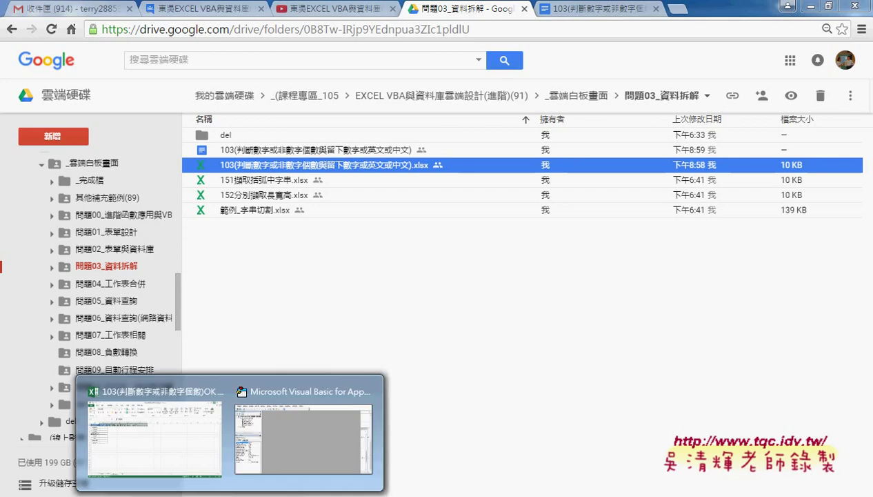
# - Widen column A on the VBA (2) sheet so the source strings fit
pyautogui.click(190, 449)
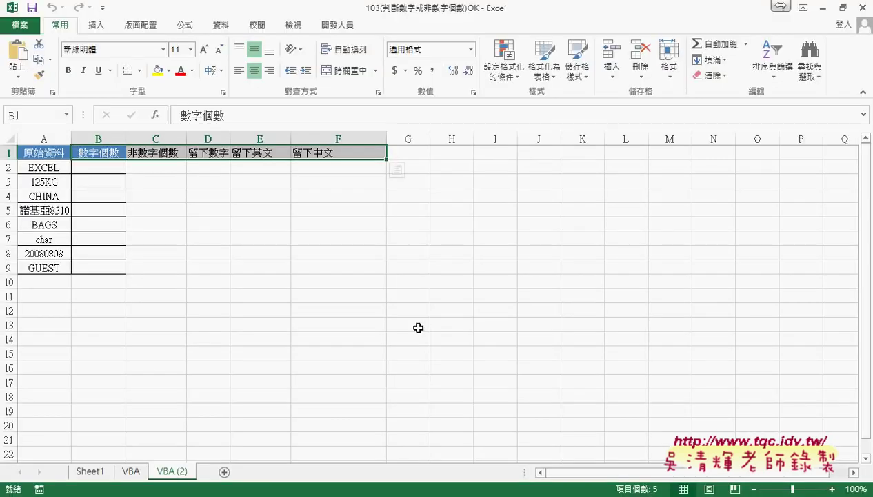
pyautogui.click(344, 272)
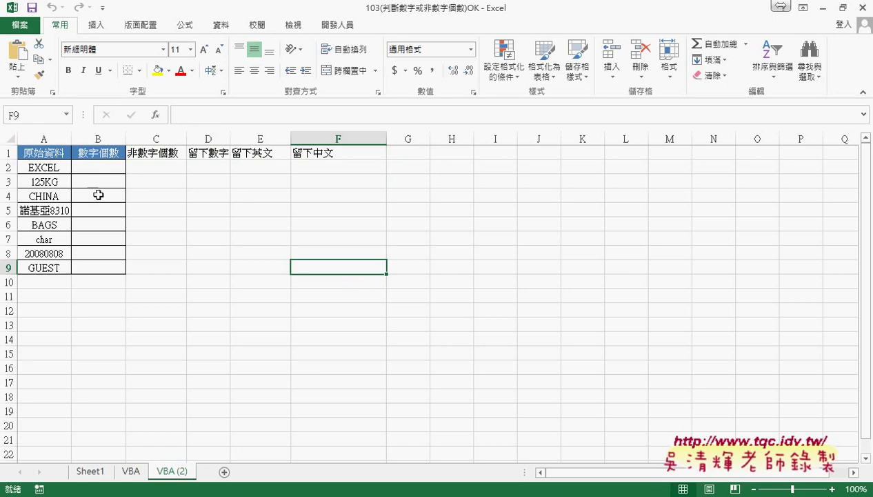
pyautogui.click(47, 165)
pyautogui.moveTo(73, 132); pyautogui.dragTo(121, 132)
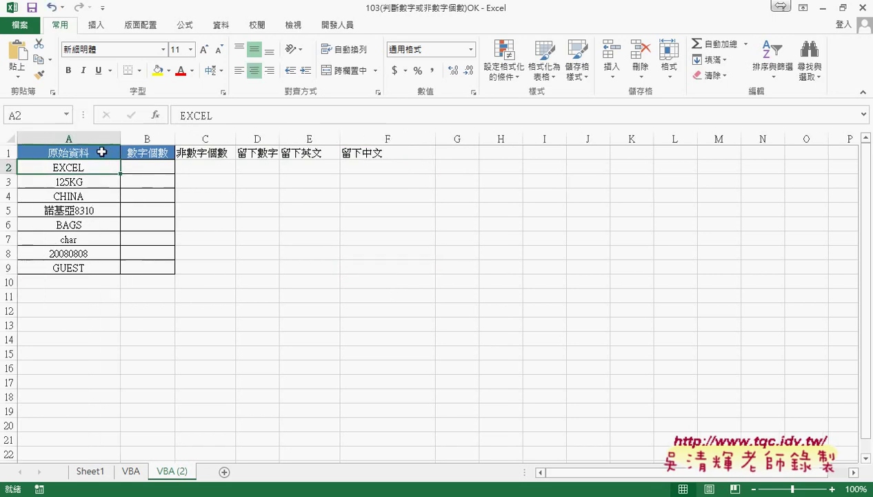
# - Review the source entries in A2:A9 and the B2 digit-count and C2 non-digit-count cells
pyautogui.click(84, 181)
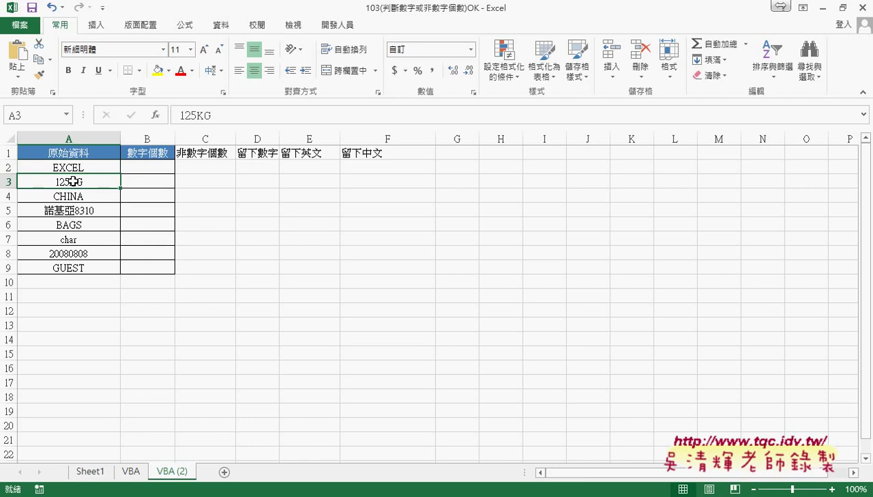
pyautogui.click(69, 195)
pyautogui.click(69, 210)
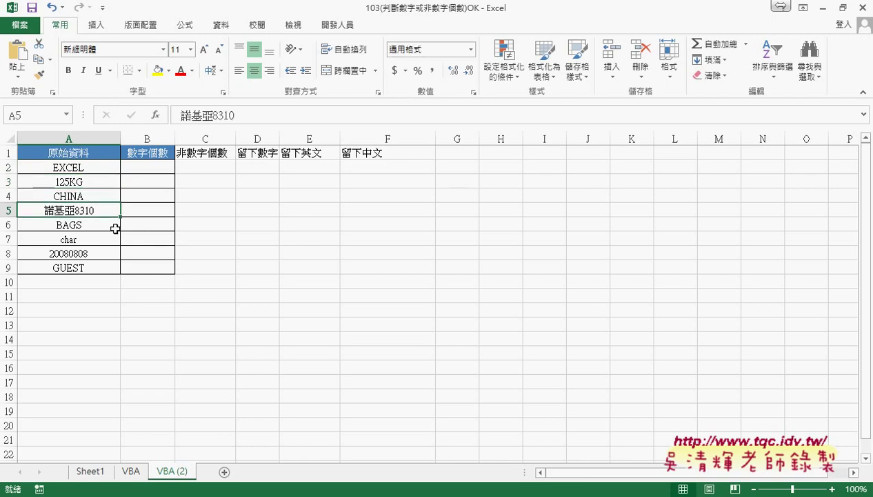
pyautogui.click(158, 168)
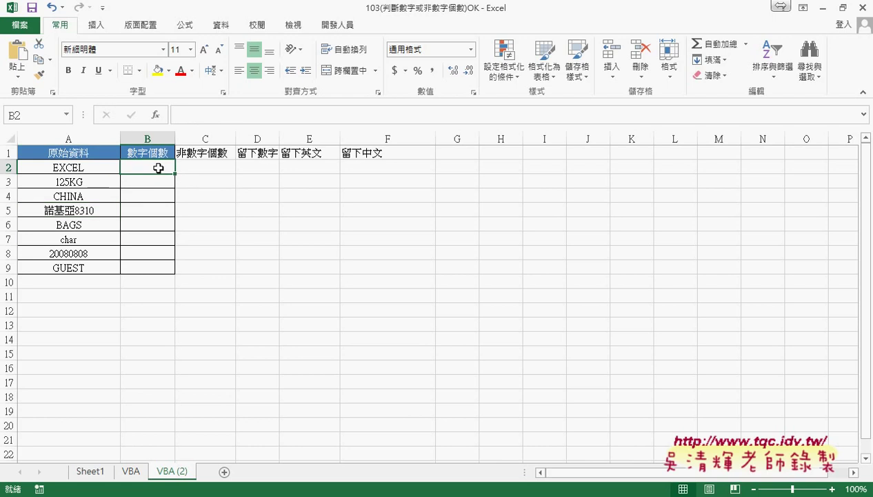
pyautogui.moveTo(88, 169); pyautogui.dragTo(70, 266)
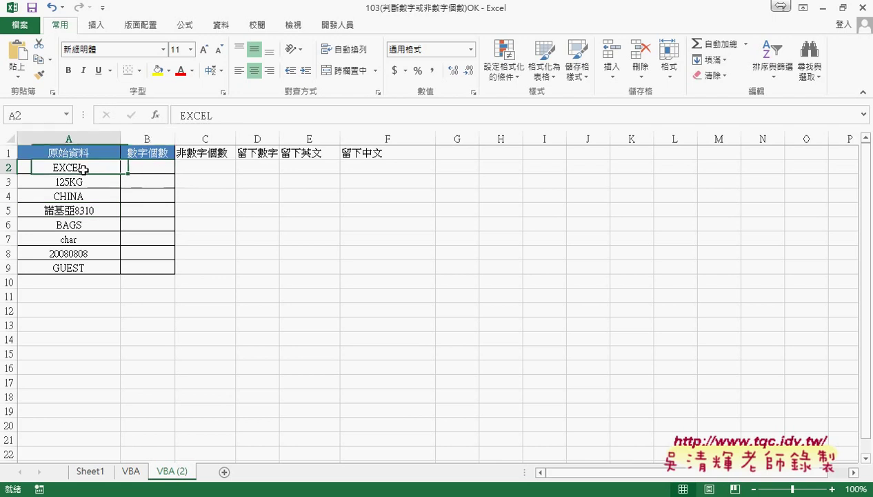
pyautogui.click(154, 165)
pyautogui.click(189, 167)
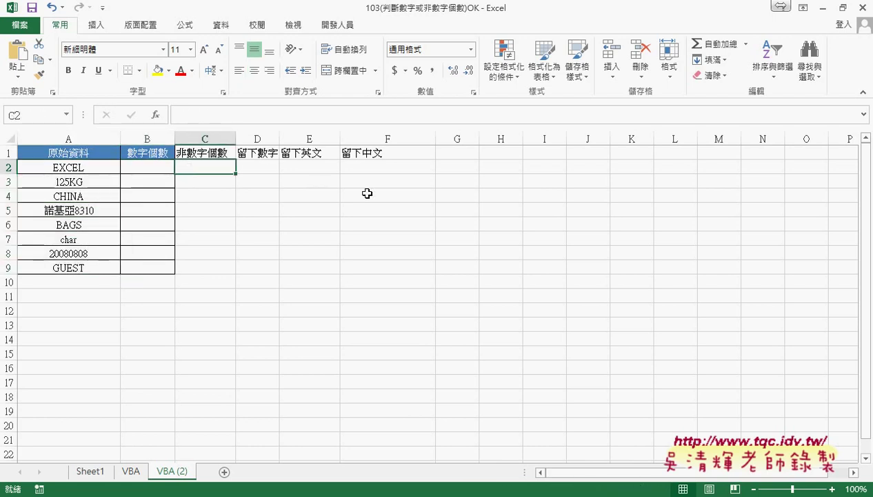
pyautogui.click(171, 171)
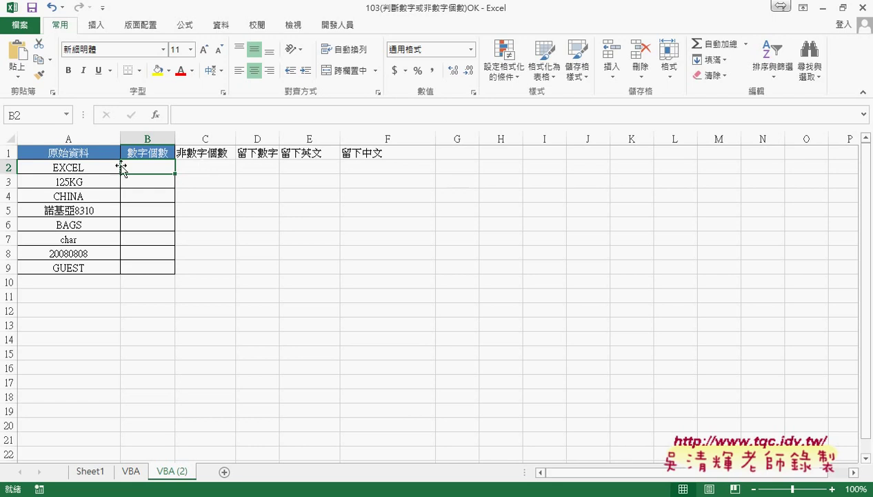
pyautogui.click(66, 167)
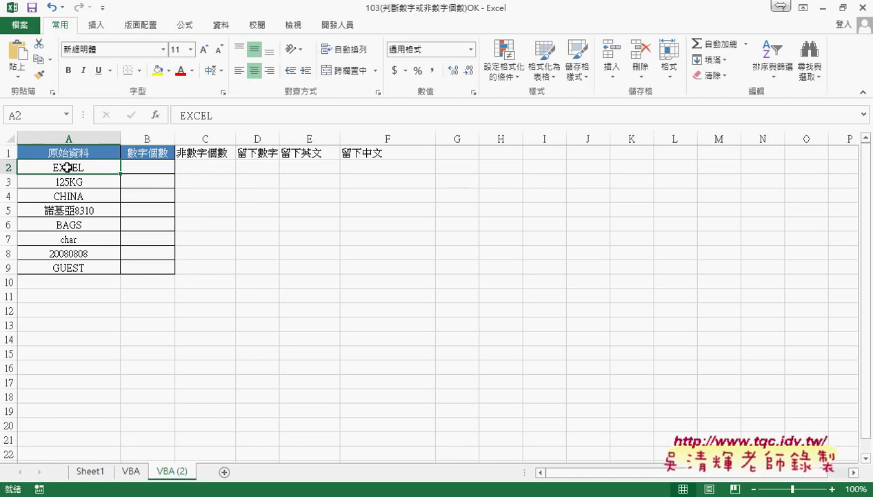
pyautogui.click(164, 165)
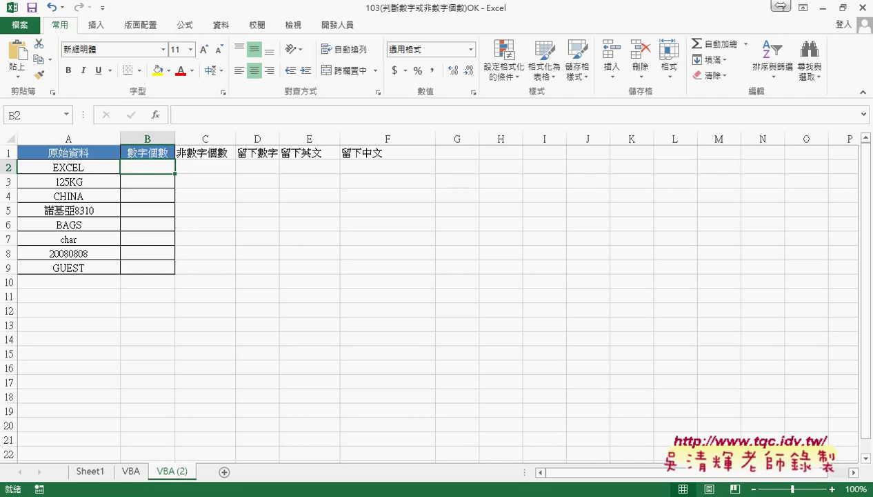
# - Bring up the 103 Google Docs reference document scrolled to the top
pyautogui.click(155, 469)
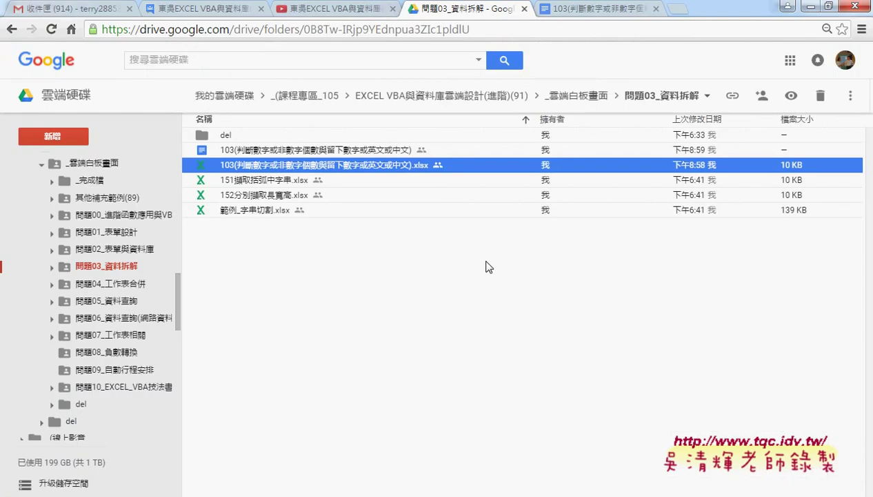
pyautogui.click(597, 7)
pyautogui.scroll(5, 556, 234)
pyautogui.scroll(5, 556, 234)
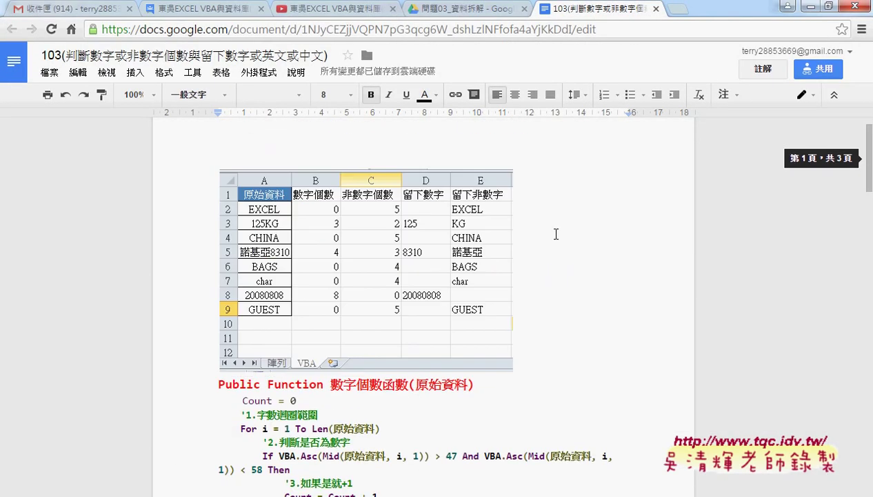
pyautogui.scroll(2, 556, 234)
# - Insert a blank line above the table image and open a new browser tab
pyautogui.click(222, 238)
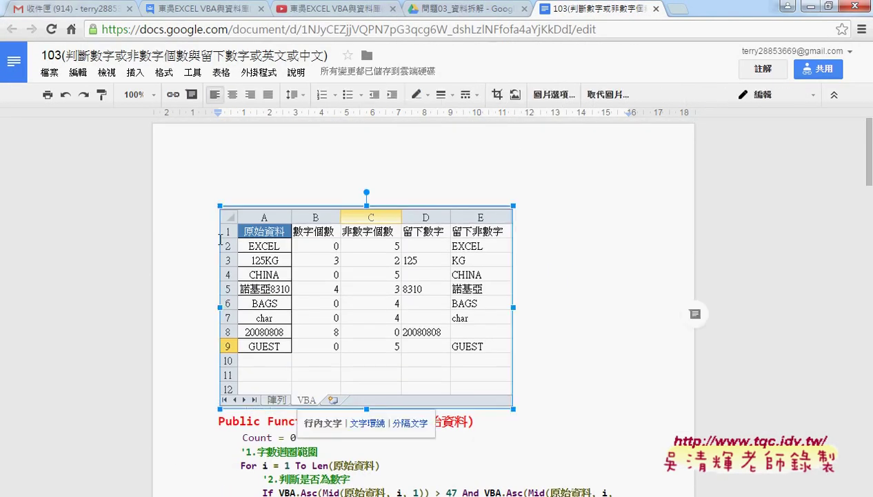
pyautogui.click(221, 239)
pyautogui.press('Return')
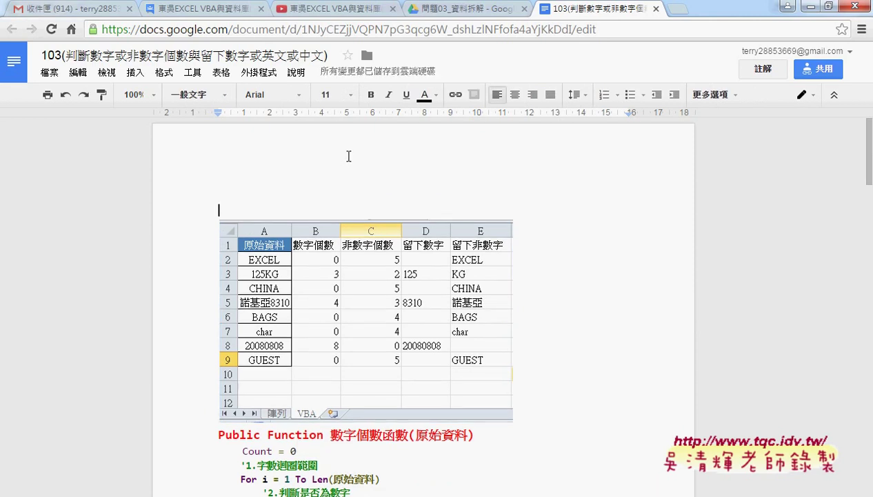
pyautogui.hotkey('ctrl', 't')
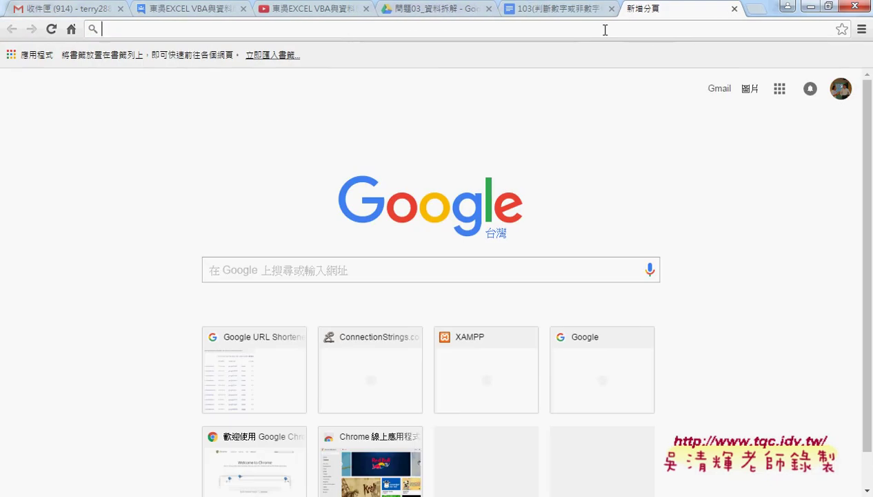
# - Search Google for 'ASCII' and open the ASCII code table image result
pyautogui.write('AS')
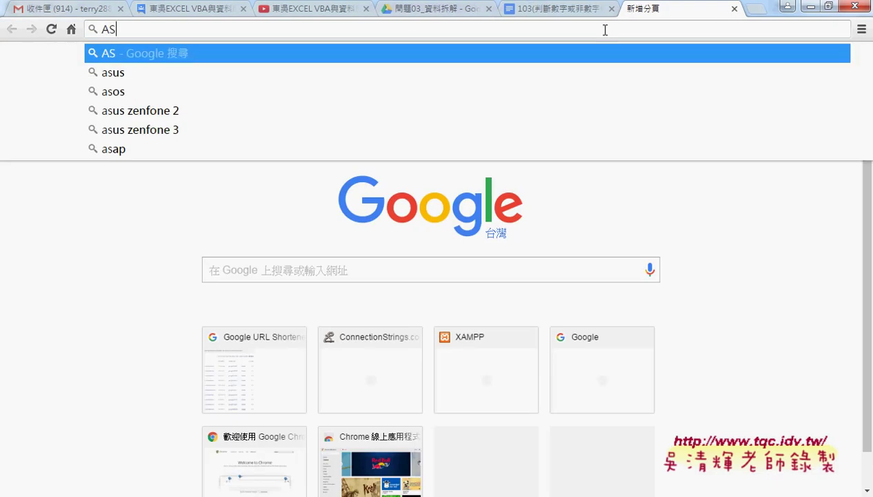
pyautogui.write('CII')
pyautogui.press('Return')
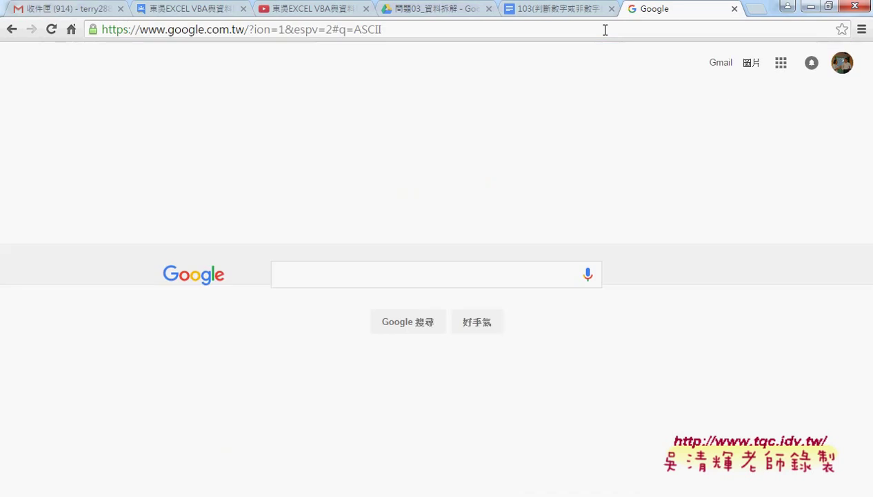
pyautogui.scroll(-3, 607, 124)
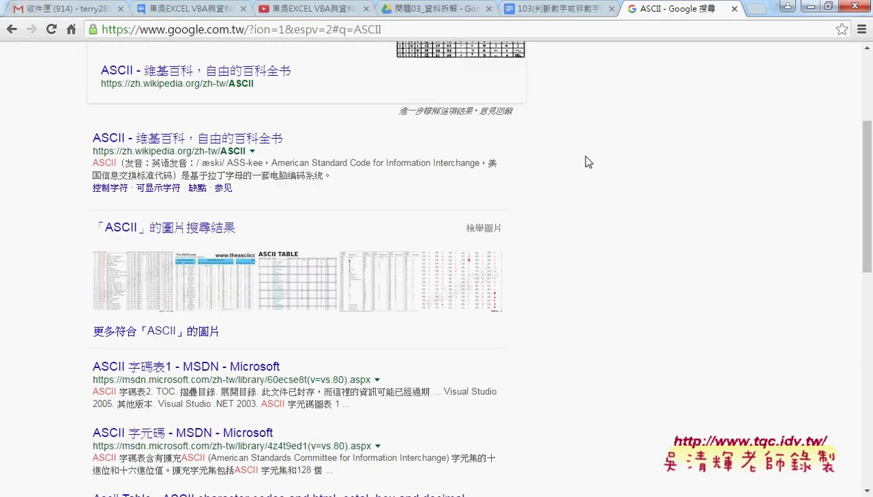
pyautogui.click(172, 279)
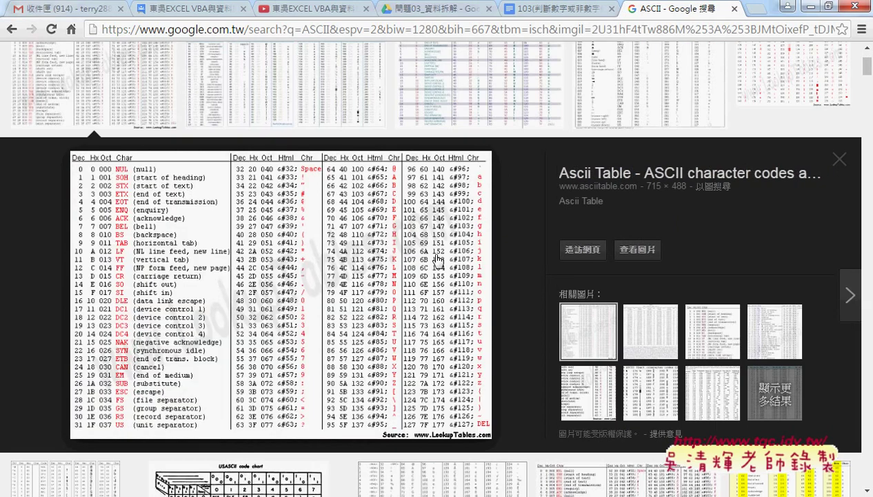
# - Open the asciitable.com chart and mark the digit range between codes 47 and 57
pyautogui.click(403, 259)
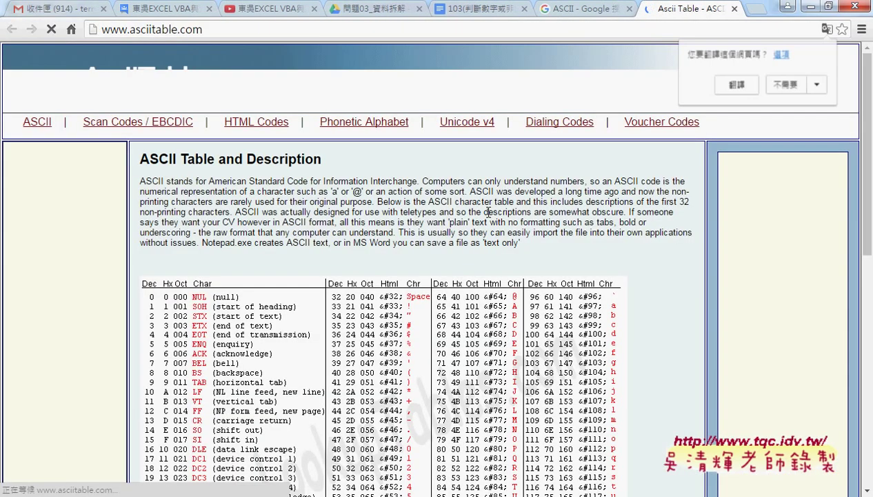
pyautogui.scroll(-2, 543, 205)
pyautogui.scroll(-1, 543, 205)
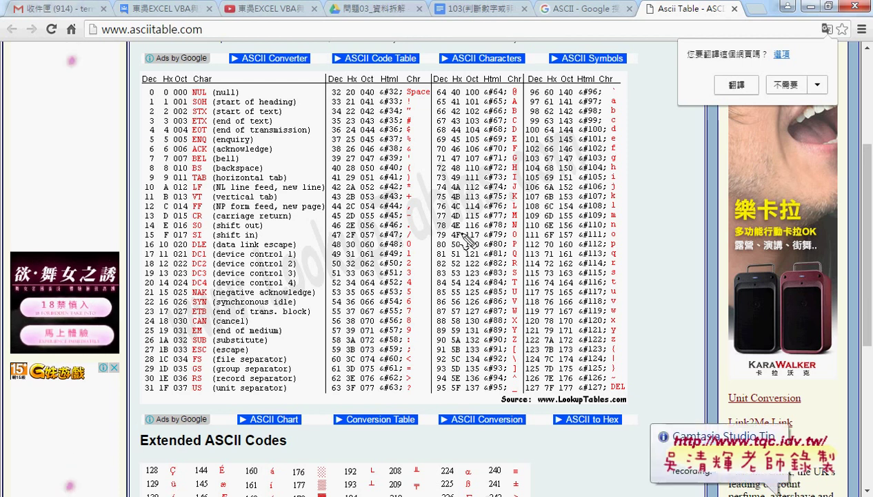
pyautogui.moveTo(325, 239); pyautogui.dragTo(412, 239)
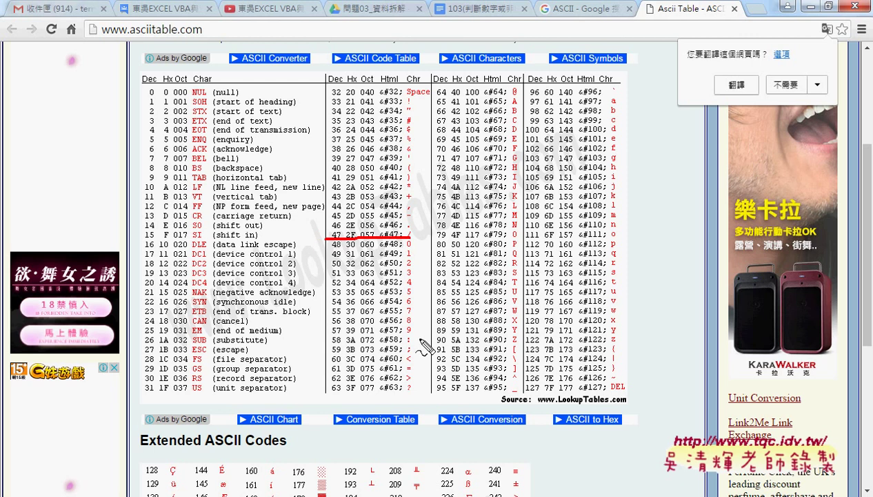
pyautogui.moveTo(420, 338); pyautogui.dragTo(323, 339)
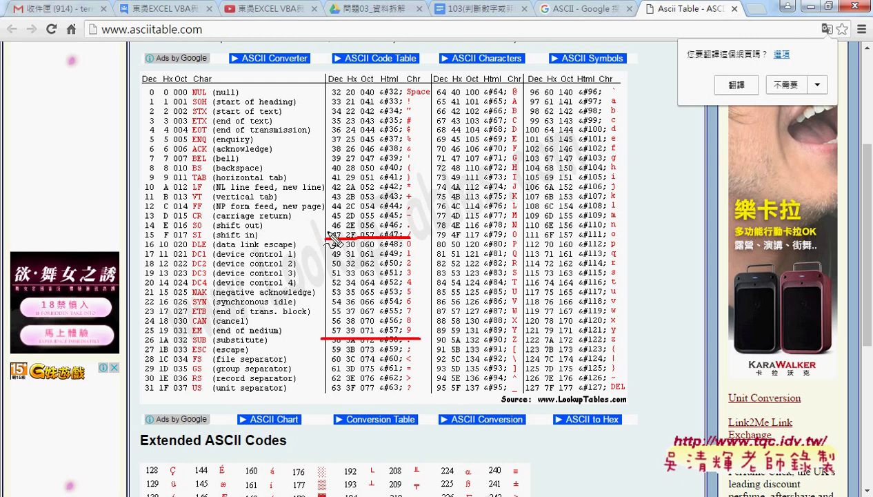
# - Mark the letter ranges 64–90 and 96–122, clear the marks, and return to Excel
pyautogui.moveTo(424, 98); pyautogui.dragTo(522, 91)
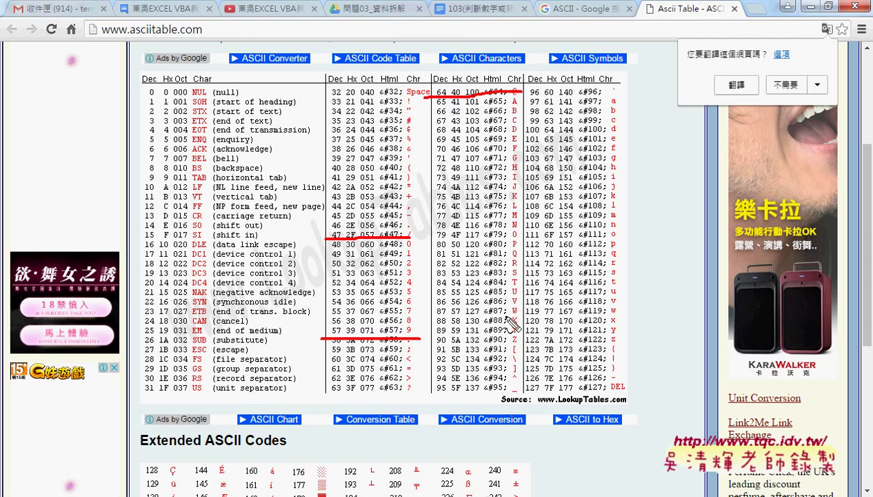
pyautogui.moveTo(522, 342); pyautogui.dragTo(430, 343)
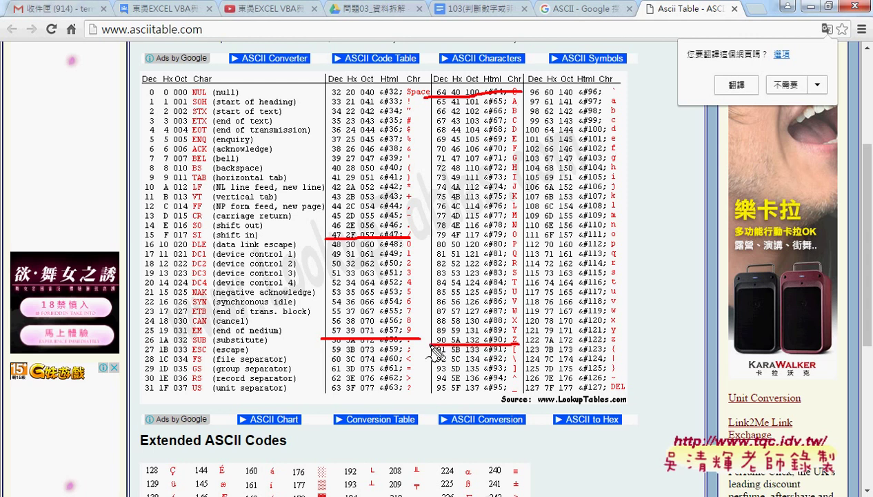
pyautogui.moveTo(620, 94); pyautogui.dragTo(526, 97)
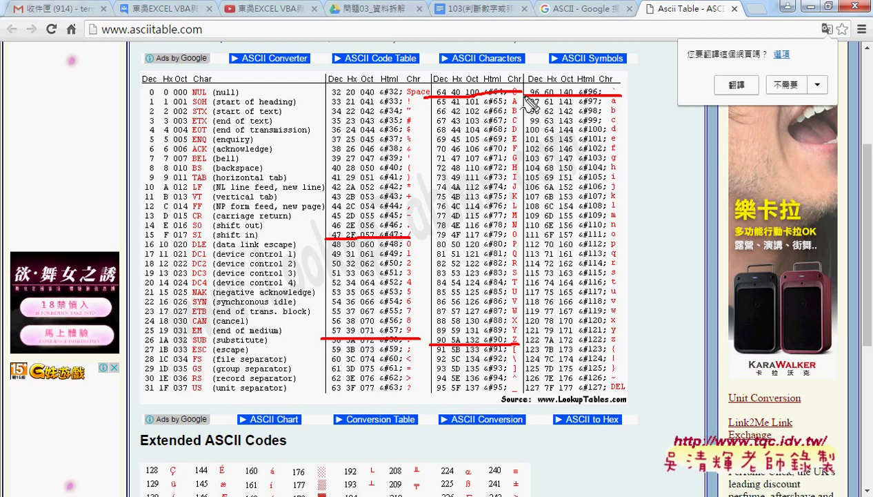
pyautogui.moveTo(593, 342); pyautogui.dragTo(525, 343)
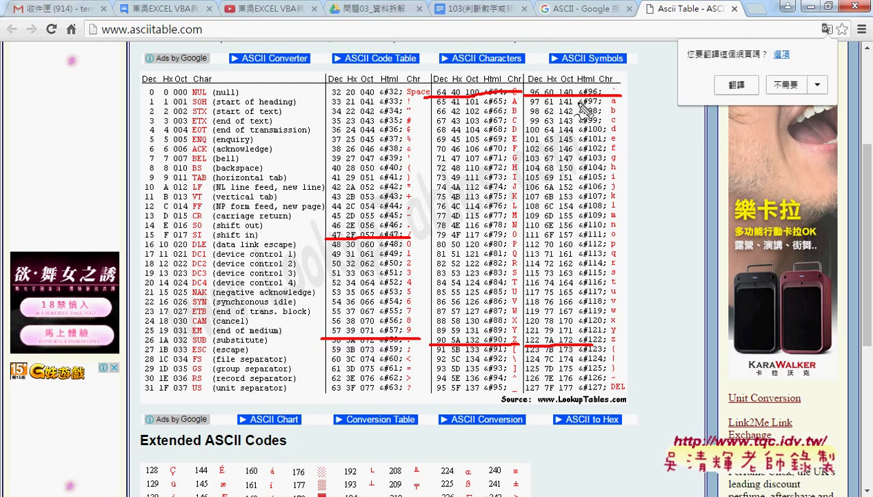
pyautogui.moveTo(568, 96)
pyautogui.mouseDown()
pyautogui.moveTo(474, 64)
pyautogui.moveTo(507, 81)
pyautogui.mouseUp()
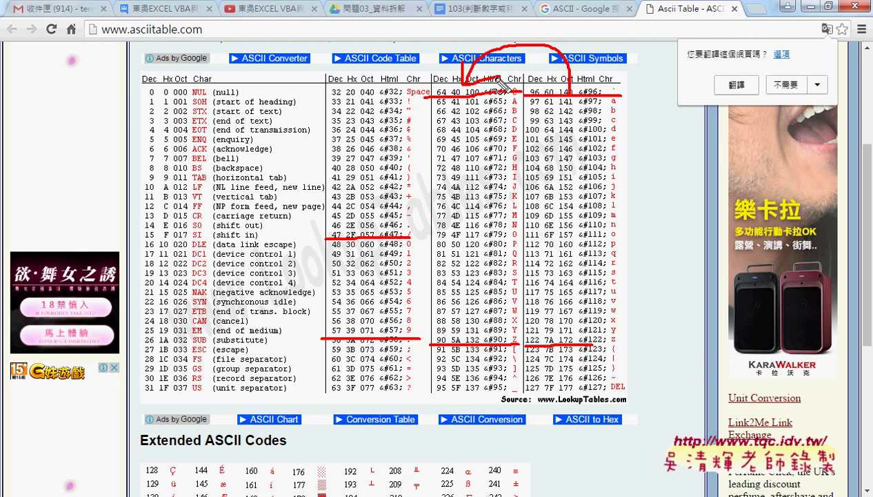
pyautogui.press('Escape')
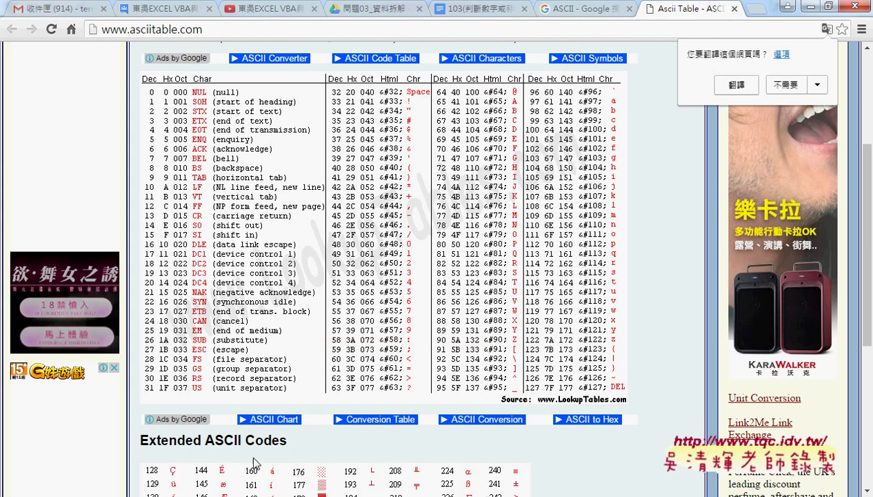
pyautogui.click(240, 494)
# - In B2, insert CODE from the 文字 category with Text set to A2, previewing 69
pyautogui.click(201, 440)
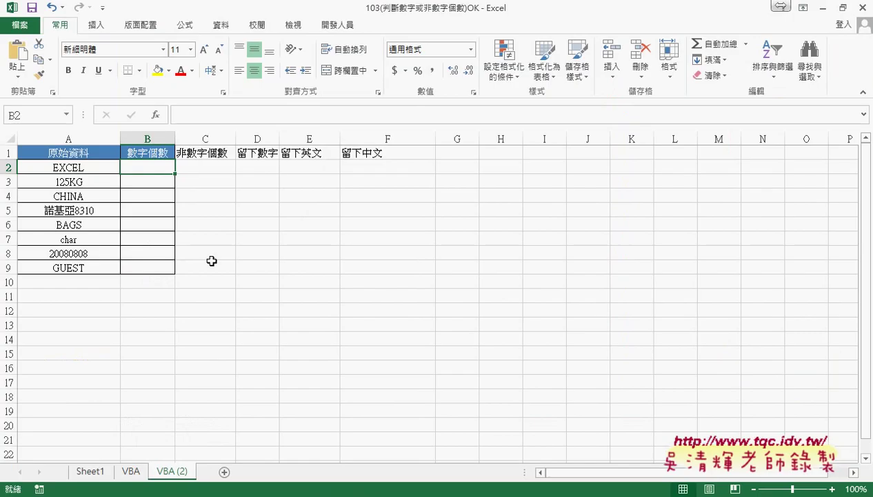
pyautogui.click(95, 166)
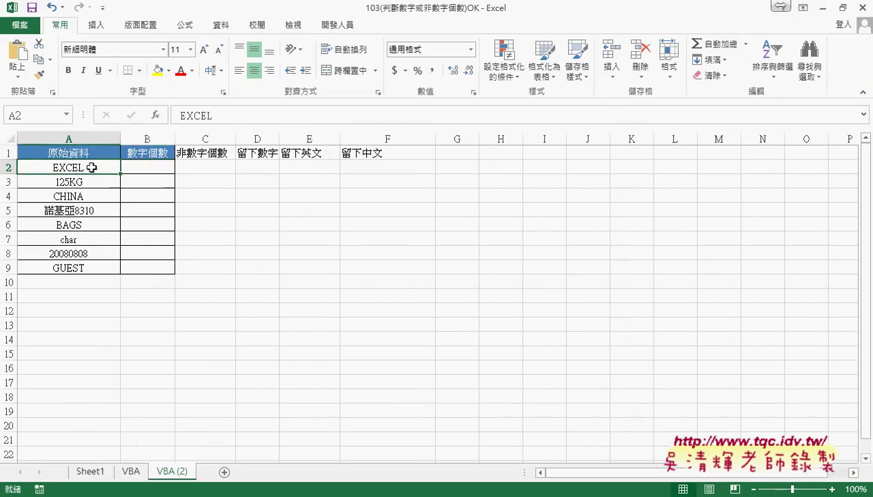
pyautogui.click(153, 168)
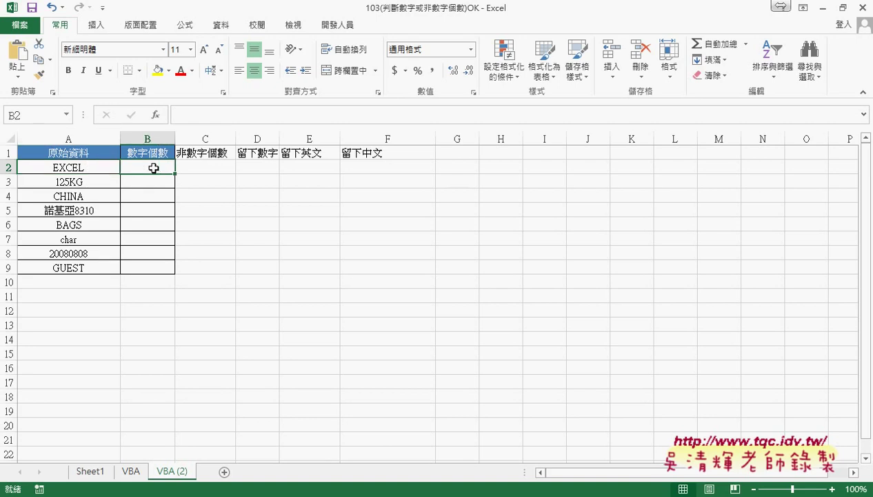
pyautogui.click(156, 115)
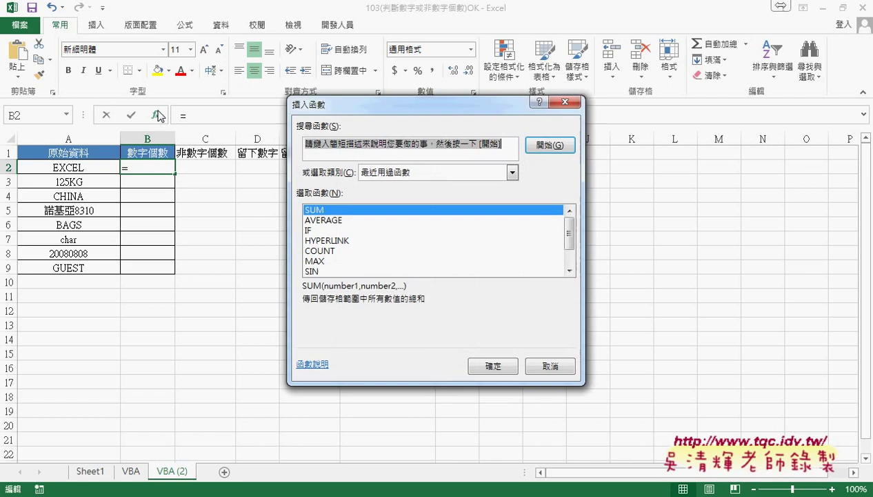
pyautogui.click(426, 174)
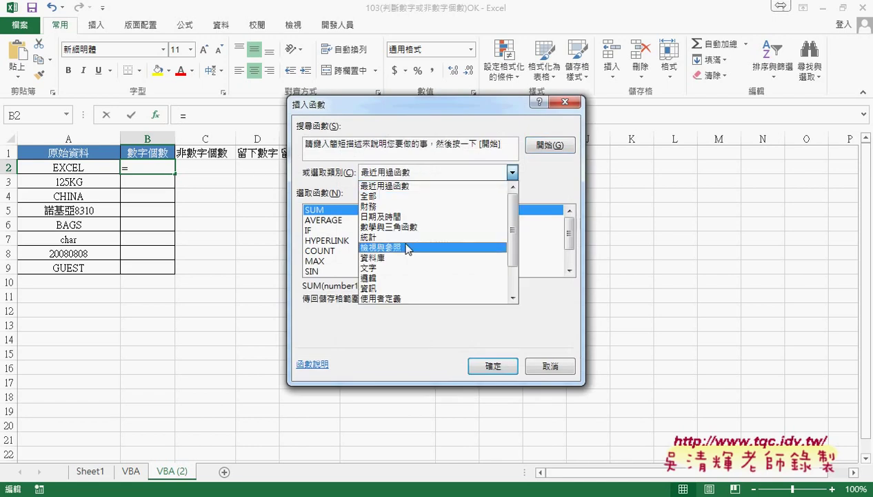
pyautogui.click(404, 267)
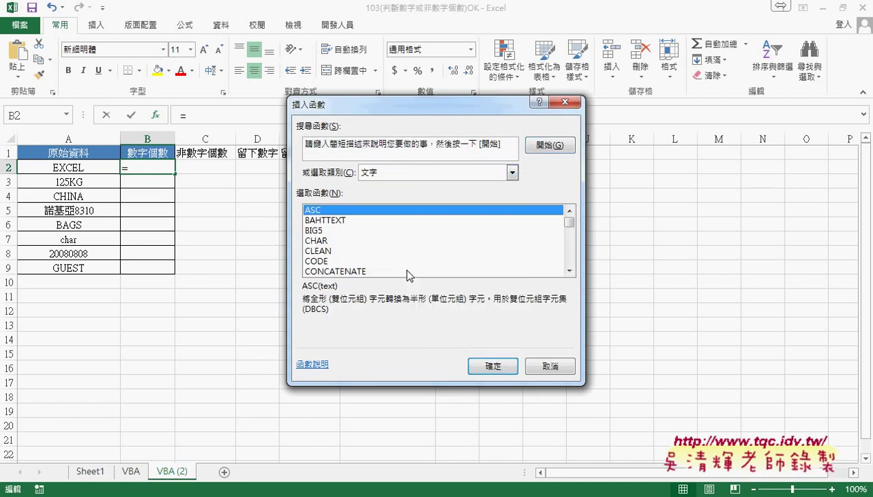
pyautogui.click(326, 262)
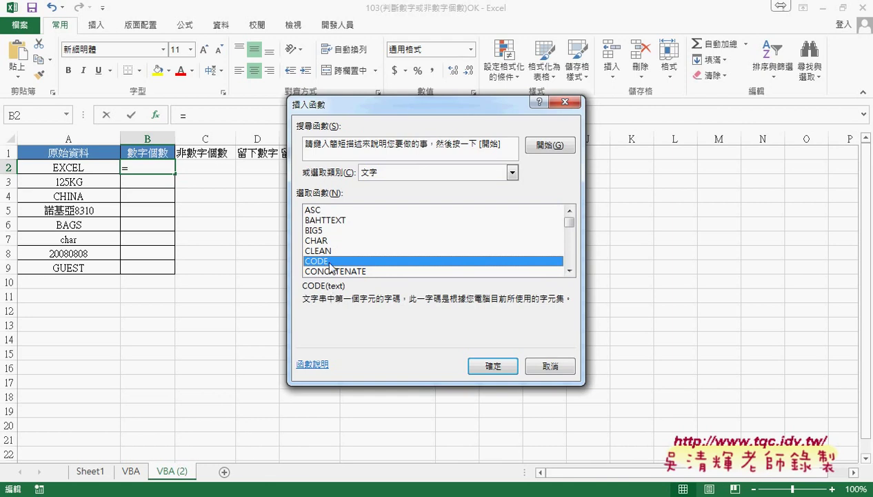
pyautogui.click(493, 366)
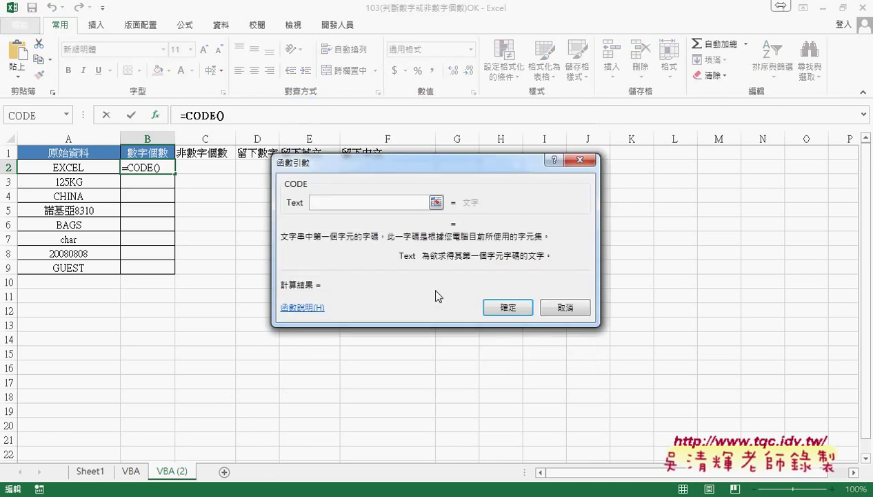
pyautogui.click(67, 169)
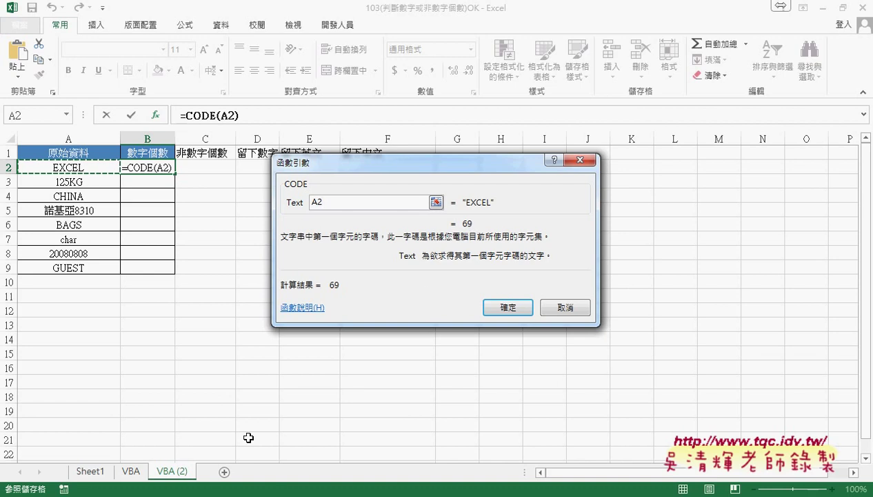
pyautogui.hotkey('alt', 'Tab')
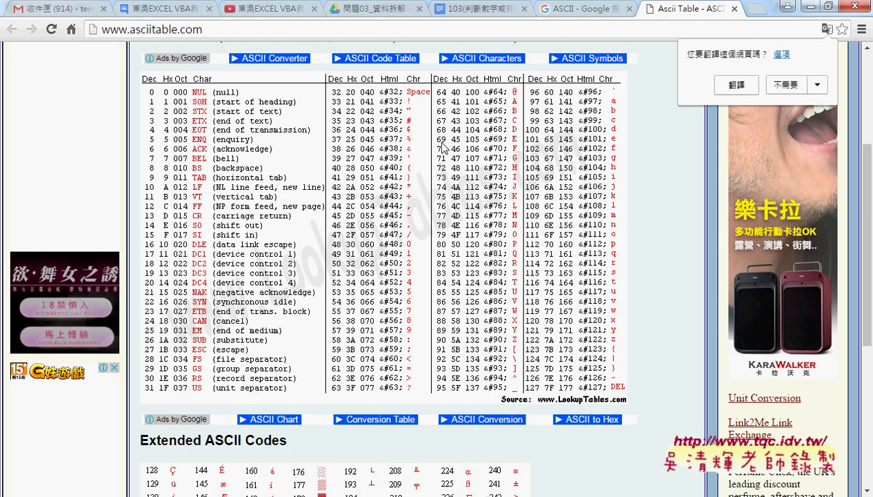
# - Mark code 69 (letter E) on the ASCII chart, clear the mark, and return to Excel
pyautogui.moveTo(531, 130); pyautogui.dragTo(412, 137)
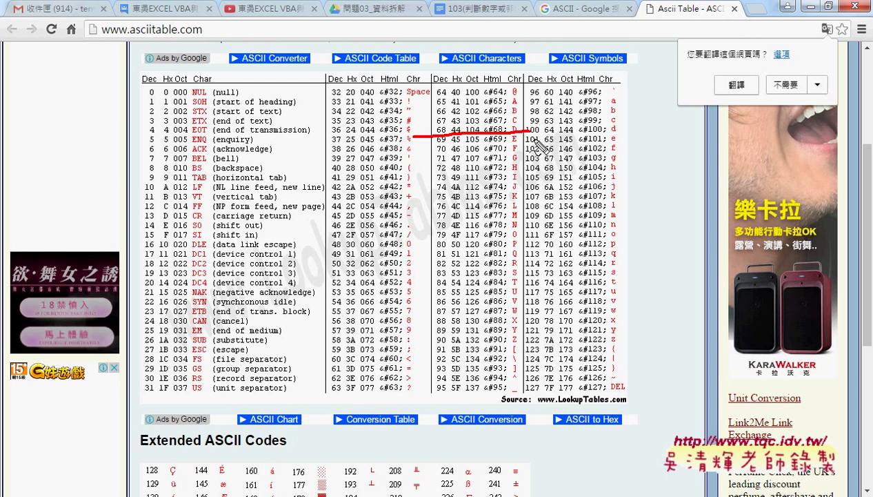
pyautogui.press('Escape')
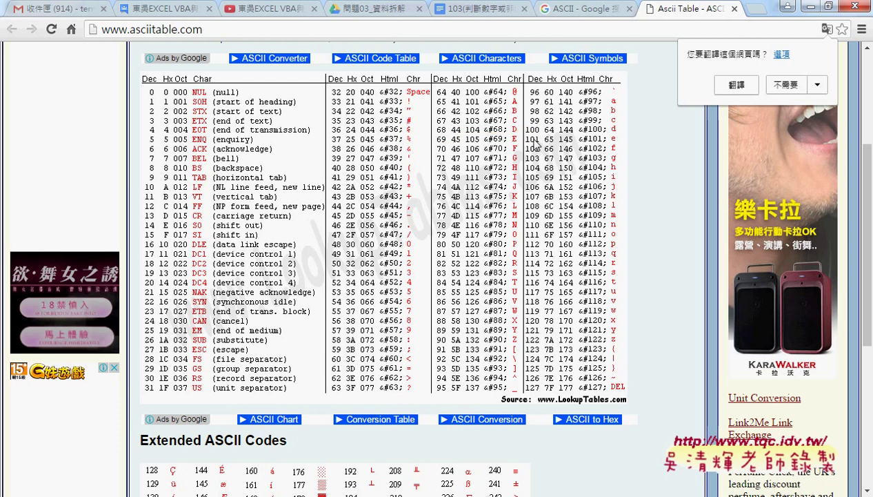
pyautogui.moveTo(228, 493)
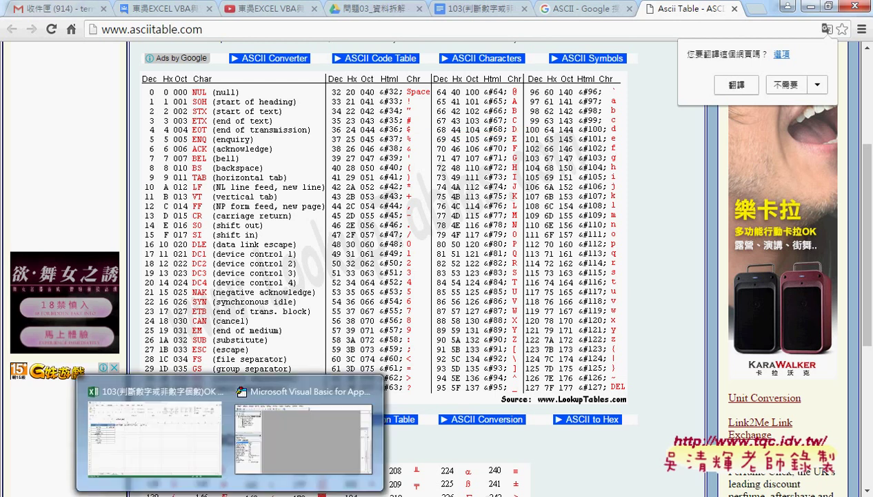
pyautogui.click(155, 428)
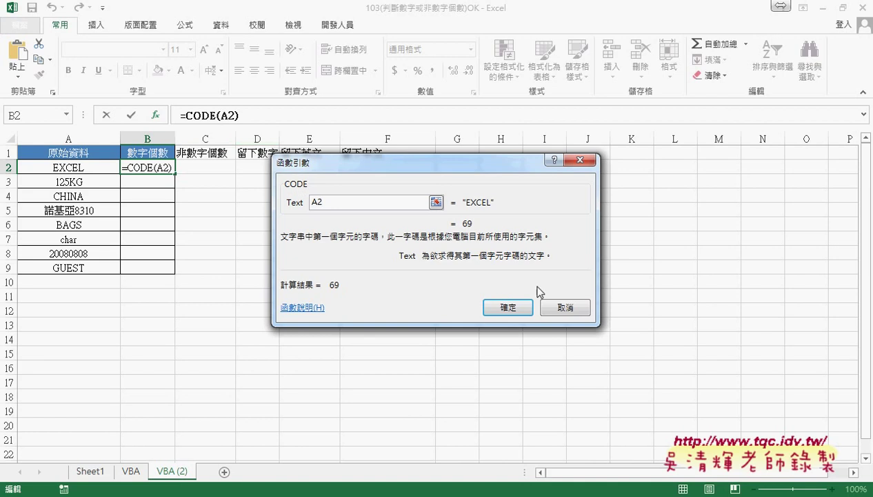
# - Cancel the CODE formula and insert the MID function into B2 instead
pyautogui.click(565, 307)
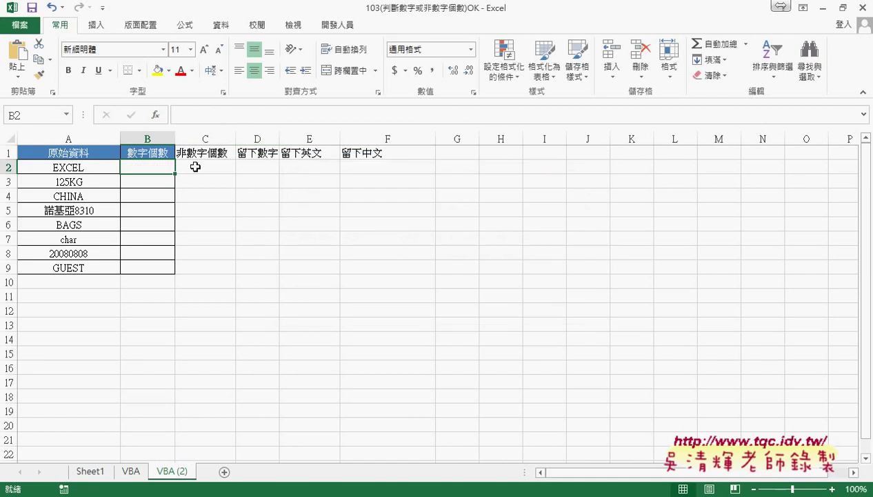
pyautogui.click(163, 117)
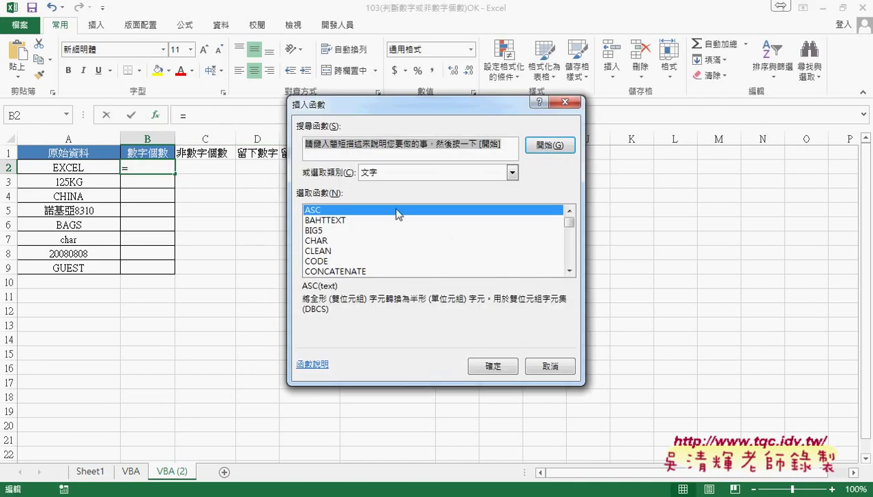
pyautogui.click(571, 229)
pyautogui.scroll(-1, 572, 235)
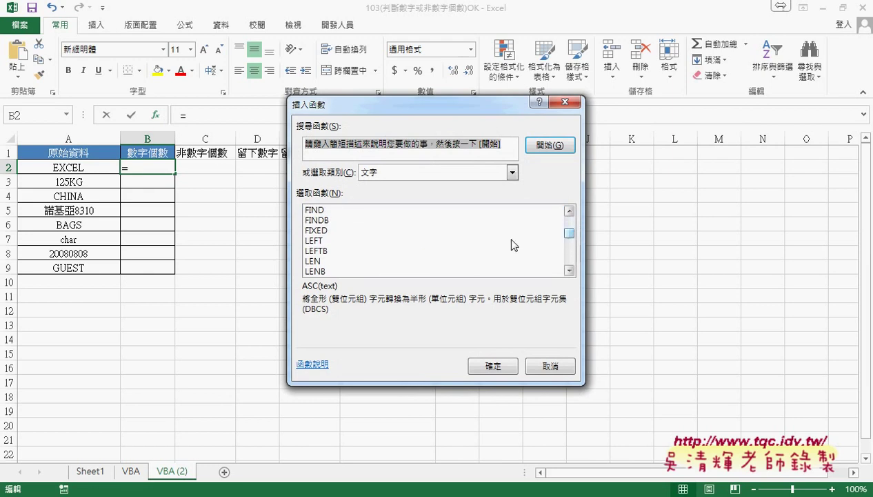
pyautogui.scroll(-2, 570, 271)
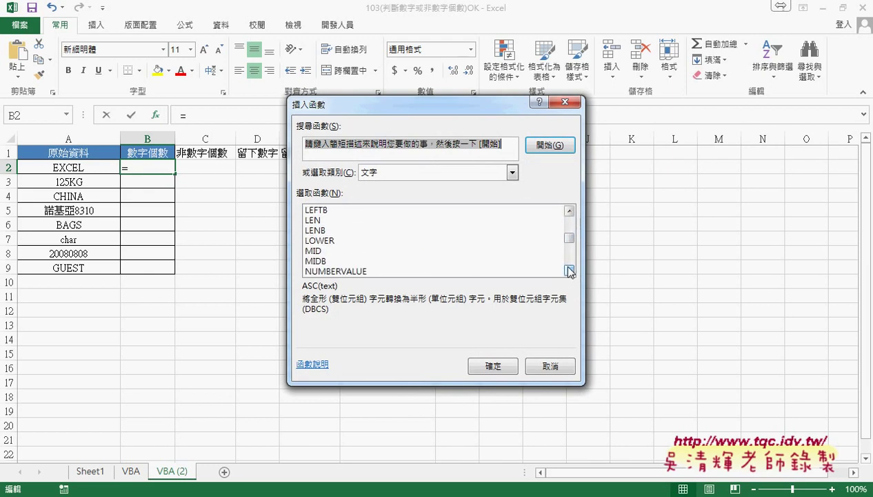
pyautogui.click(328, 252)
pyautogui.click(502, 366)
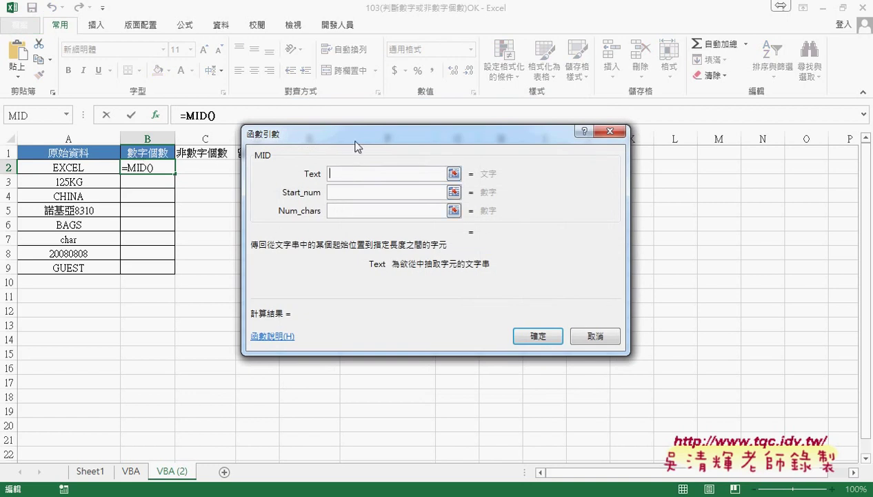
pyautogui.moveTo(353, 135); pyautogui.dragTo(402, 133)
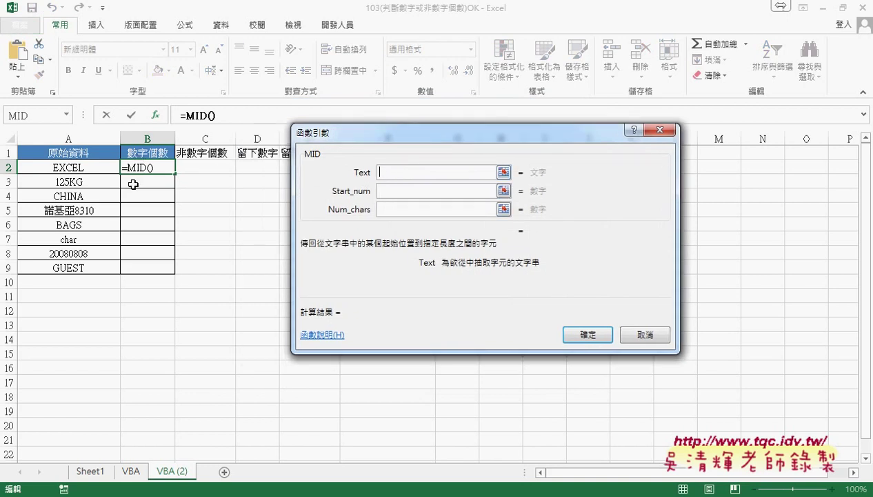
# - Set MID's arguments to text A2, start {1,2,3,4,5} and length 1, and confirm
pyautogui.click(61, 167)
pyautogui.click(383, 193)
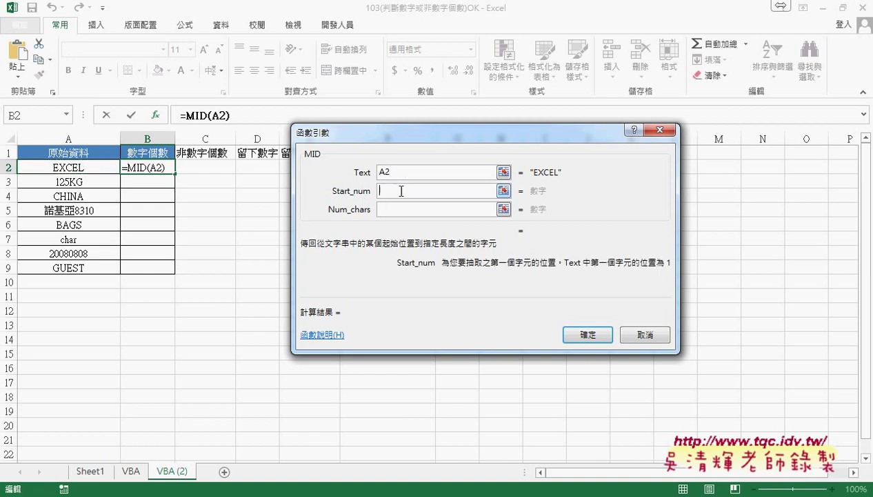
pyautogui.write('1')
pyautogui.click(407, 209)
pyautogui.write('1')
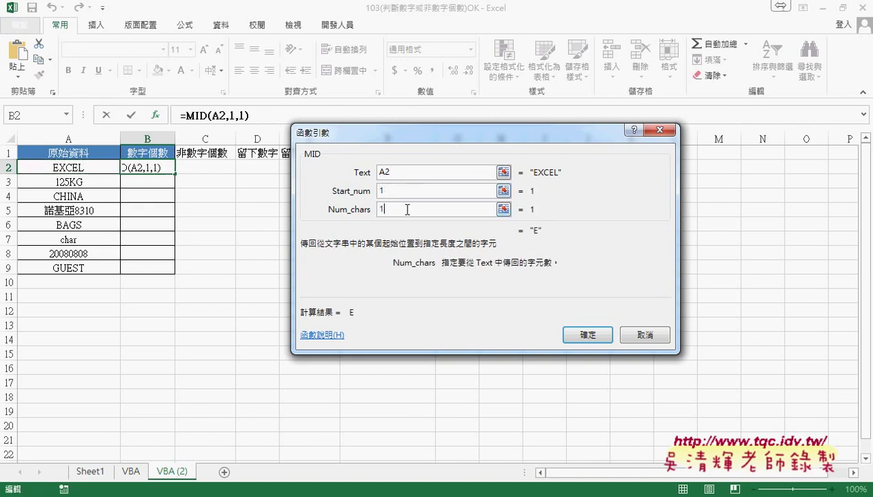
pyautogui.click(424, 193)
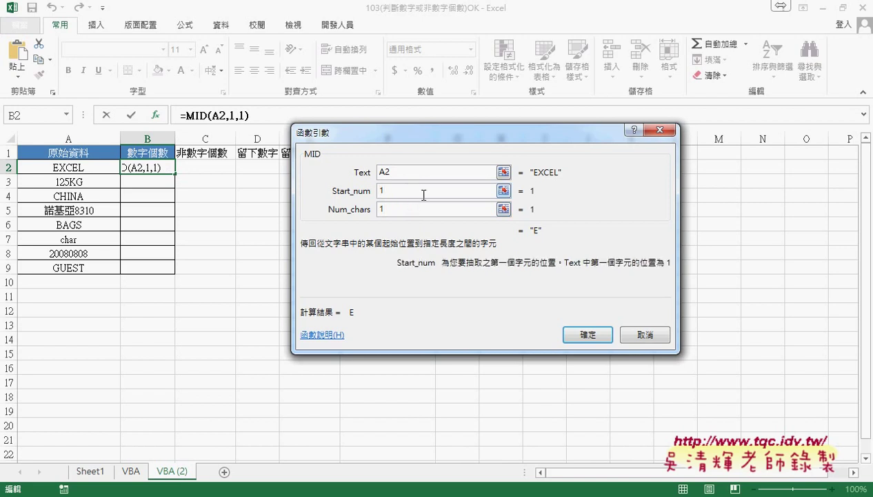
pyautogui.write('{')
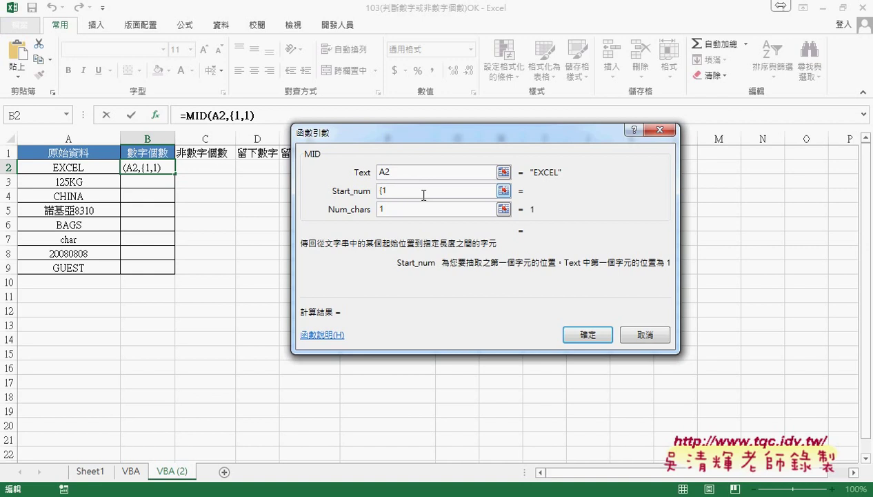
pyautogui.write('}')
pyautogui.write(',2')
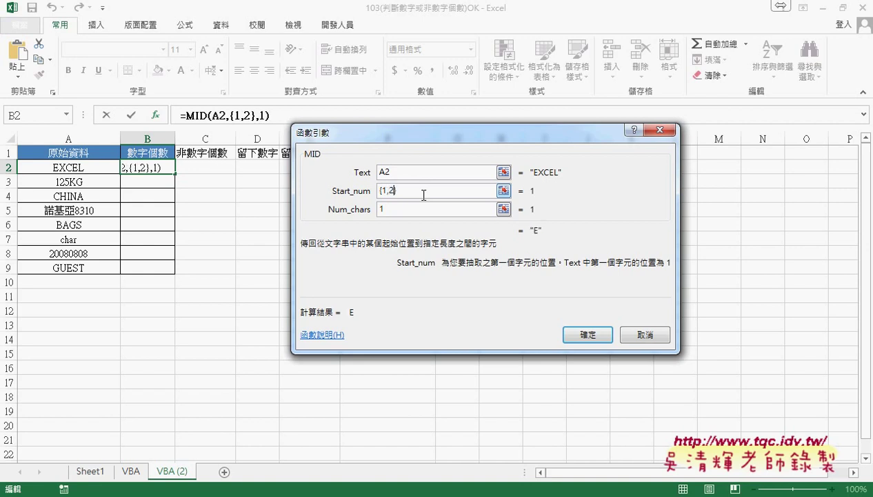
pyautogui.write(',3,4,')
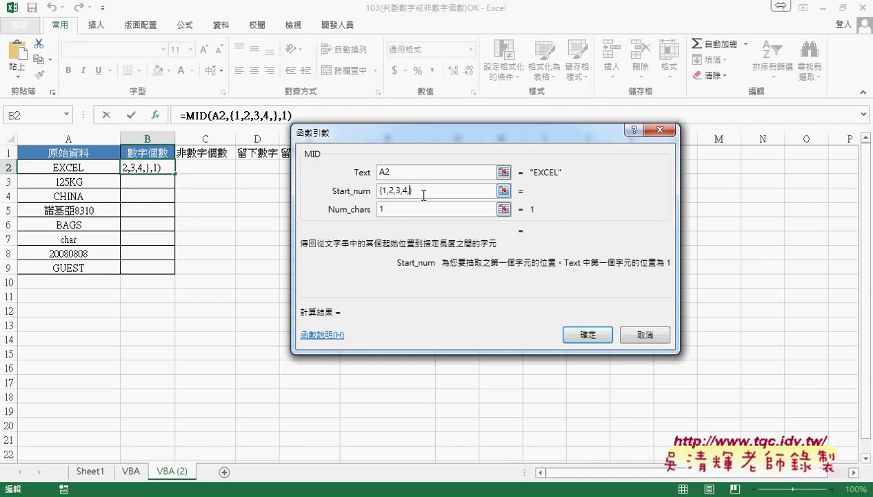
pyautogui.write('5,6')
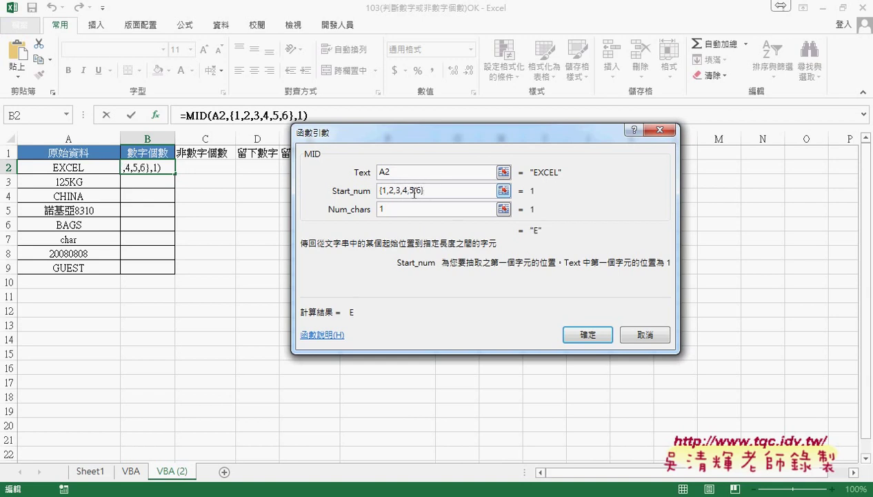
pyautogui.press('BackSpace')
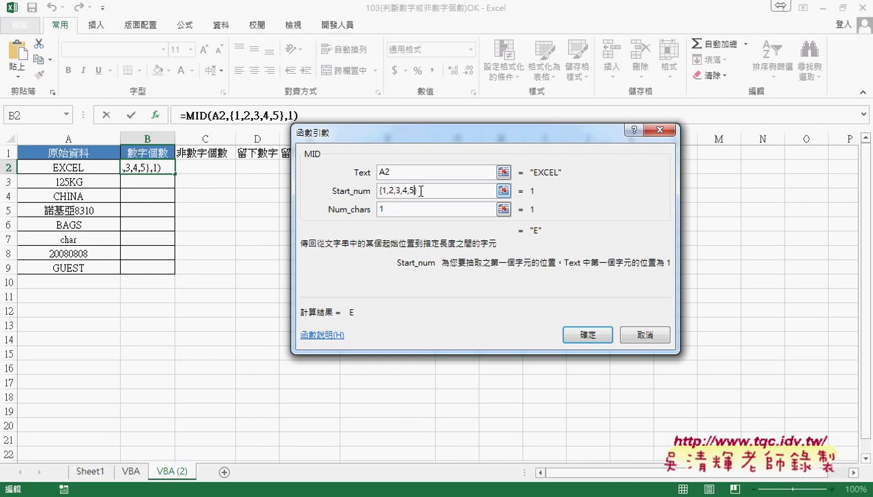
pyautogui.moveTo(417, 190); pyautogui.dragTo(370, 191)
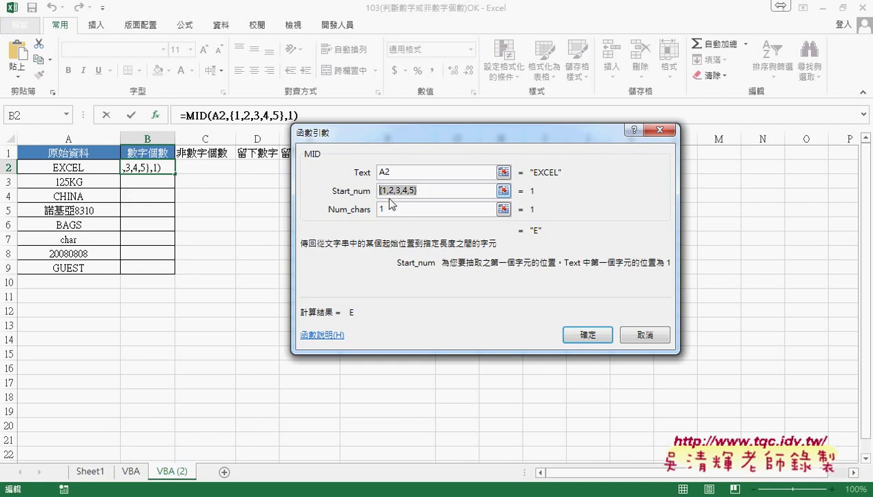
pyautogui.click(594, 336)
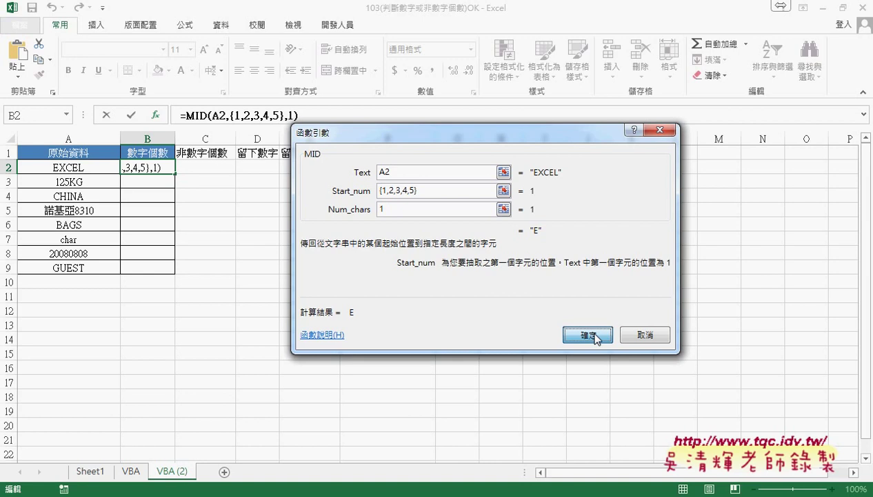
pyautogui.click(594, 335)
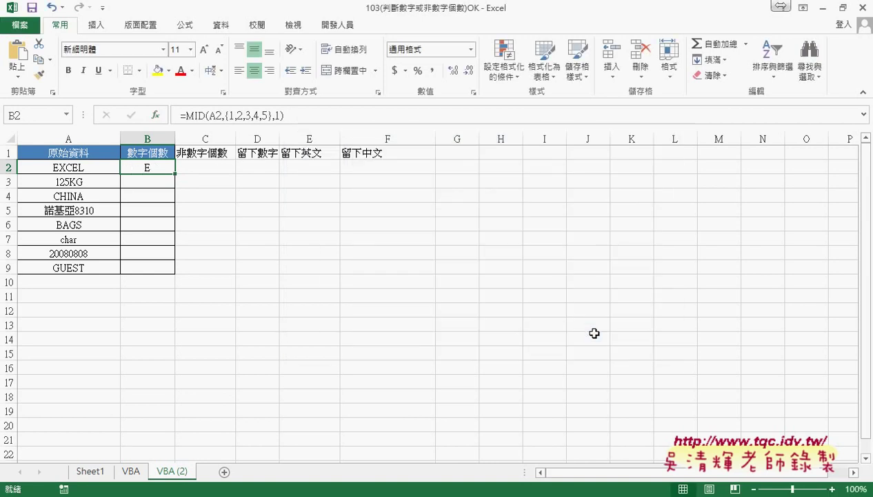
# - Enter B2 as an array formula, then select MID(A2,{1,2,3,4,5},1) in the formula bar
pyautogui.click(285, 115)
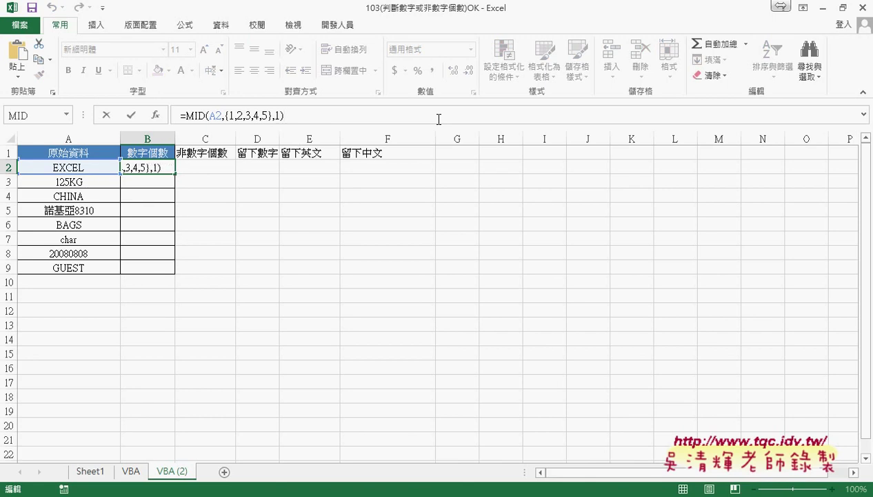
pyautogui.hotkey('ctrl', 'shift', 'Return')
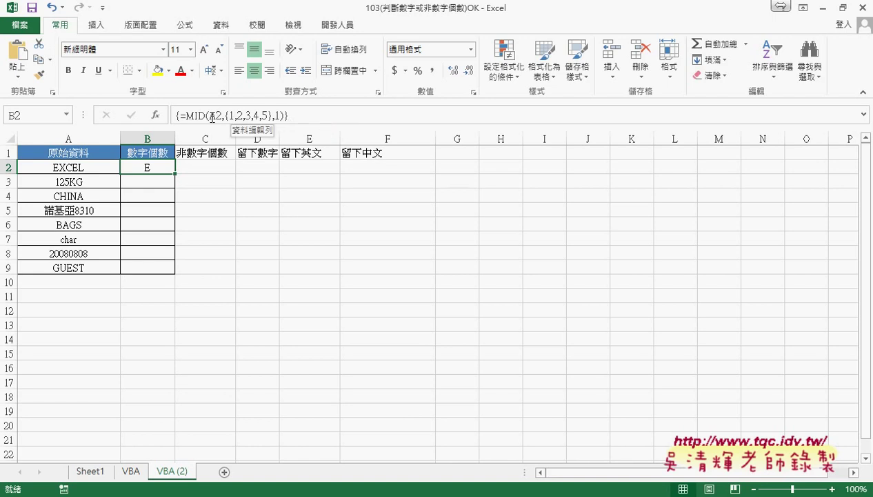
pyautogui.moveTo(186, 115); pyautogui.dragTo(287, 116)
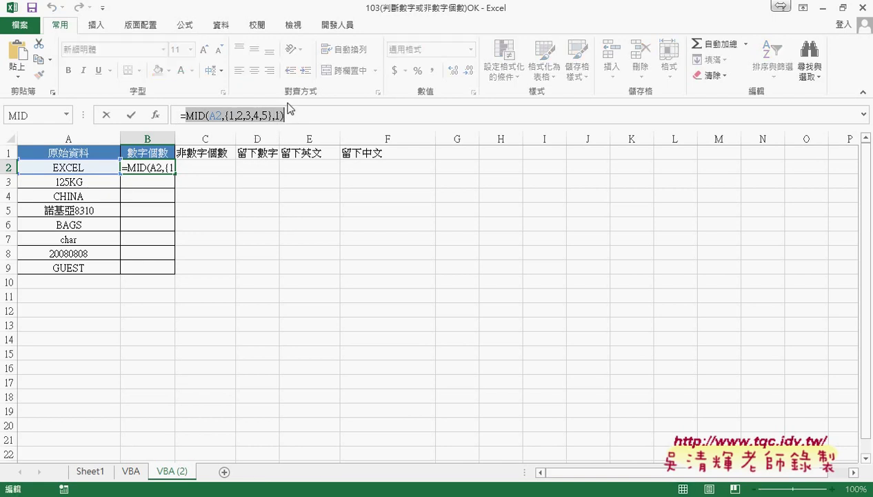
pyautogui.click(283, 115)
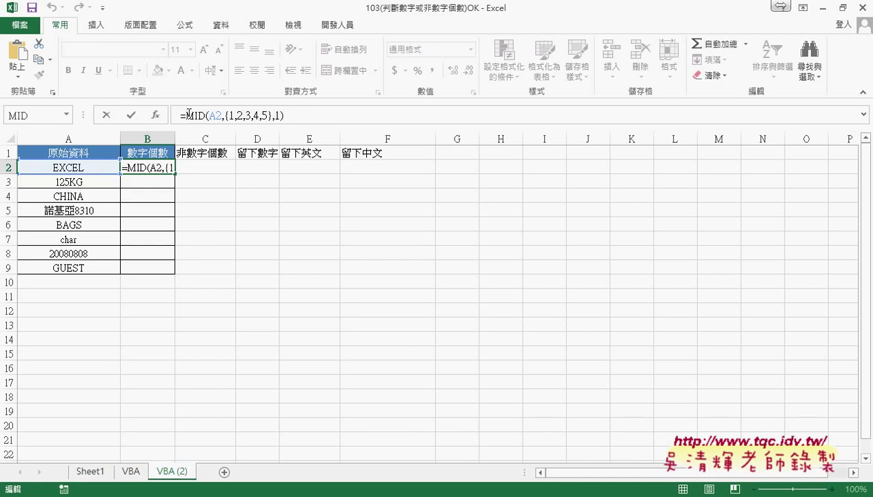
pyautogui.moveTo(185, 115); pyautogui.dragTo(281, 116)
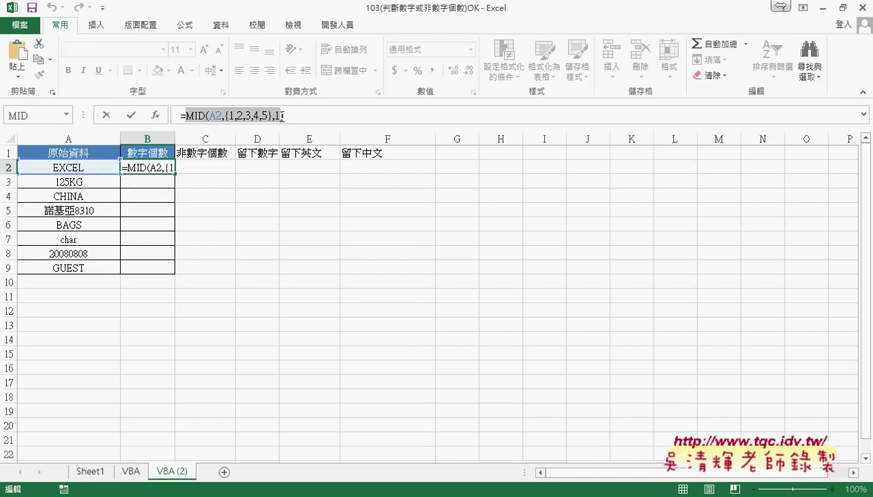
pyautogui.rightClick(265, 115)
# - Cut the MID expression and paste it as CODE's Text, giving =CODE(MID(A2,{1,2,3,4,5},1))
pyautogui.click(293, 128)
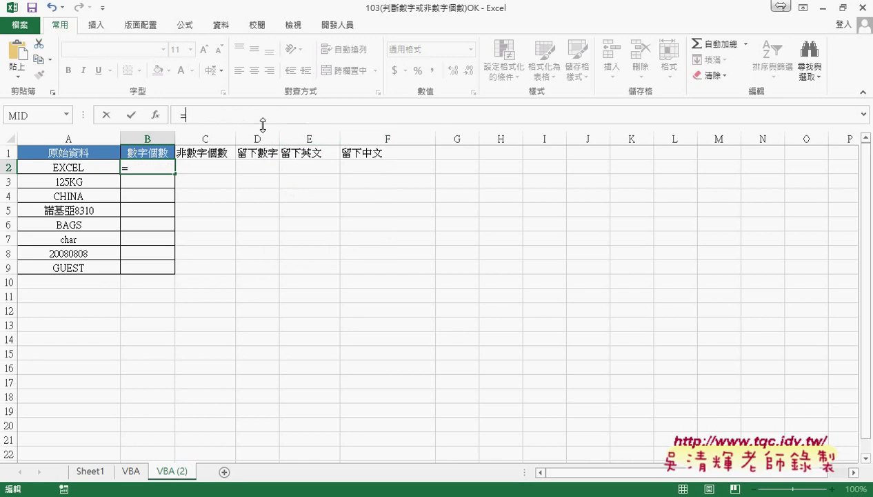
pyautogui.click(160, 118)
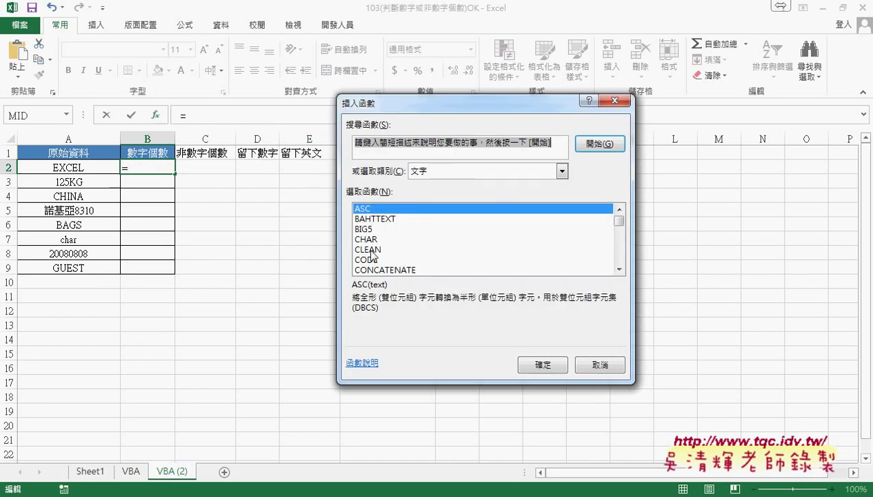
pyautogui.click(372, 260)
pyautogui.click(542, 366)
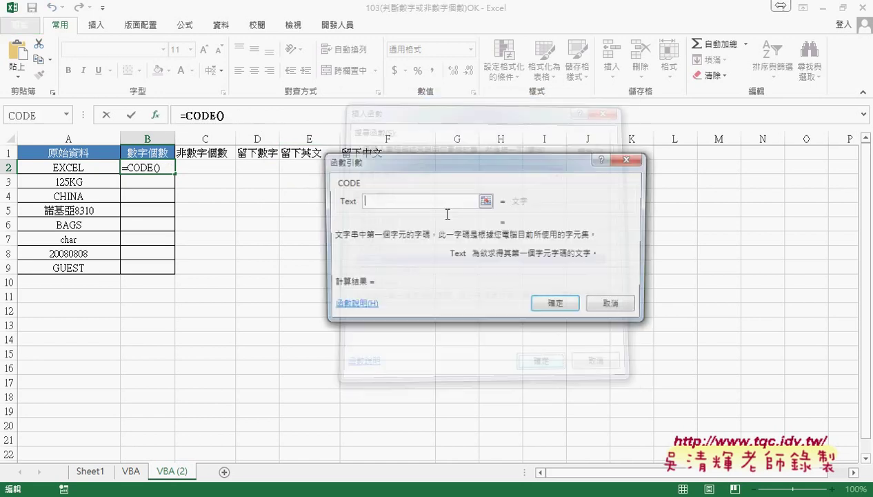
pyautogui.rightClick(389, 200)
pyautogui.click(423, 240)
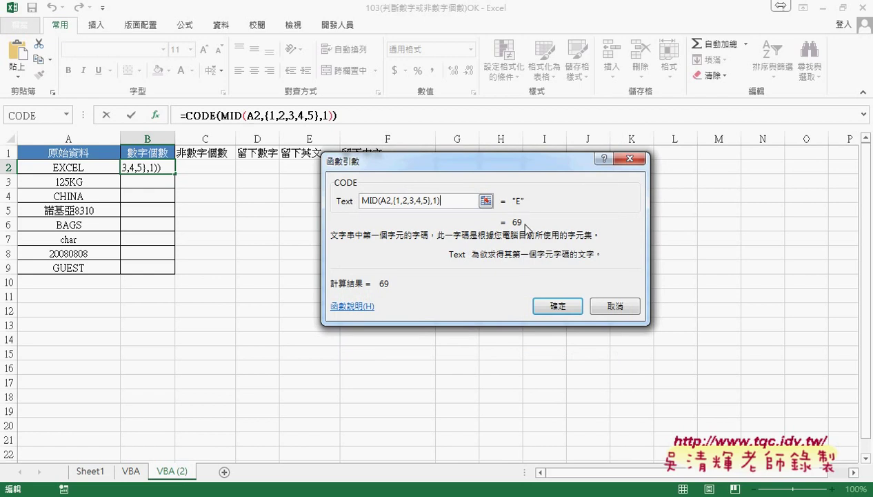
pyautogui.keyDown('ctrl'); pyautogui.keyDown('shift'); pyautogui.click(552, 309); pyautogui.keyUp('shift'); pyautogui.keyUp('ctrl')
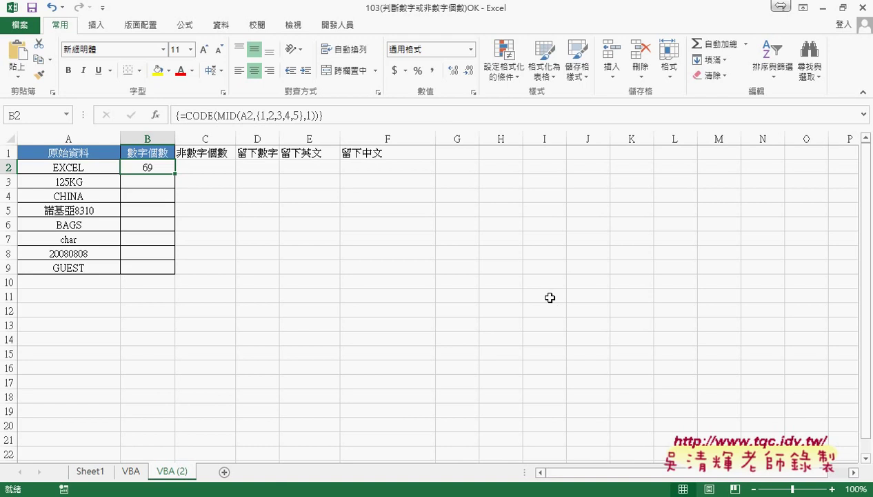
pyautogui.click(166, 485)
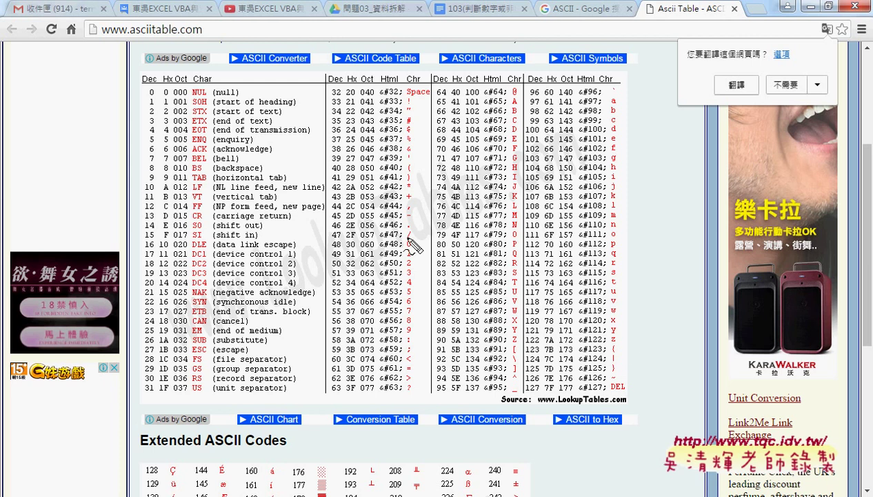
# - Mark digit codes 48 (0) through 57 (9) on the ASCII chart, then erase the marks and return to Excel
pyautogui.moveTo(363, 239); pyautogui.dragTo(439, 244)
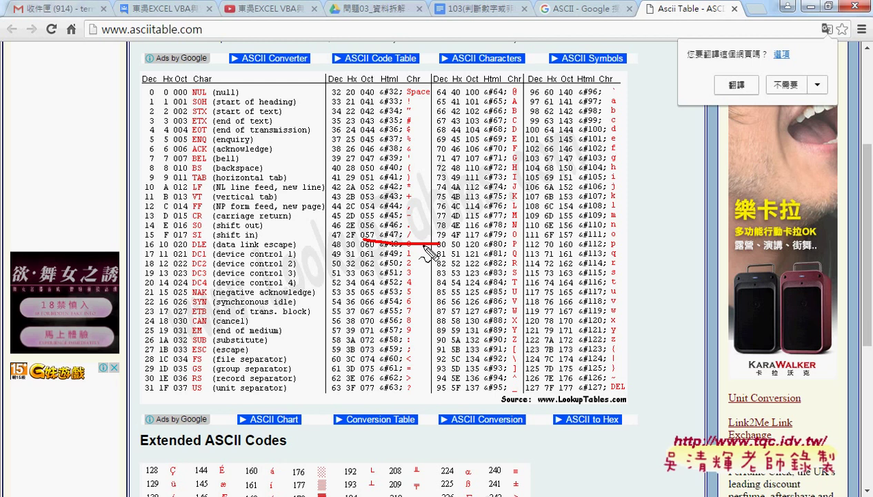
pyautogui.moveTo(420, 334); pyautogui.dragTo(357, 338)
pyautogui.moveTo(422, 332)
pyautogui.mouseDown()
pyautogui.moveTo(422, 301)
pyautogui.moveTo(434, 312)
pyautogui.mouseUp()
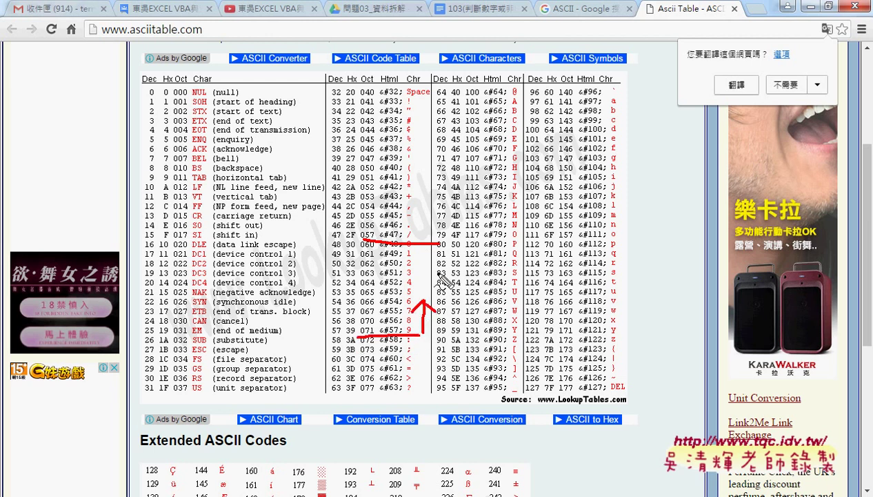
pyautogui.moveTo(428, 249); pyautogui.dragTo(436, 276)
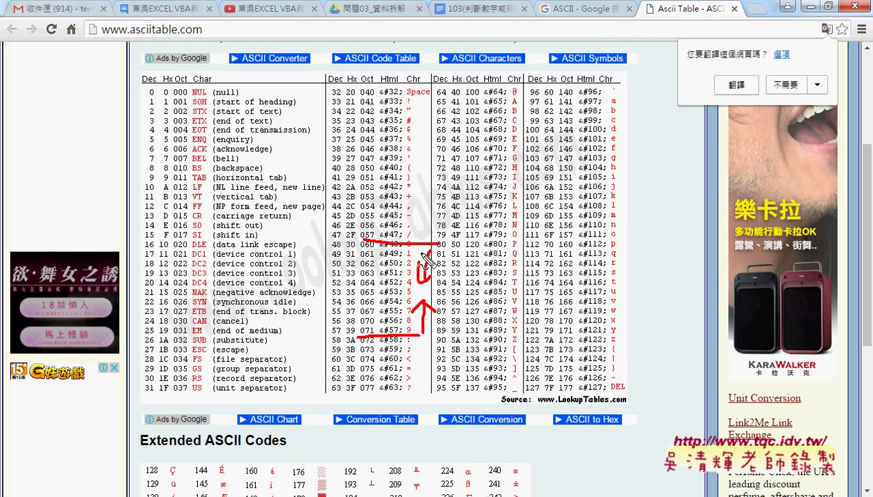
pyautogui.moveTo(422, 253)
pyautogui.mouseDown()
pyautogui.moveTo(422, 167)
pyautogui.moveTo(418, 195)
pyautogui.moveTo(451, 192)
pyautogui.mouseUp()
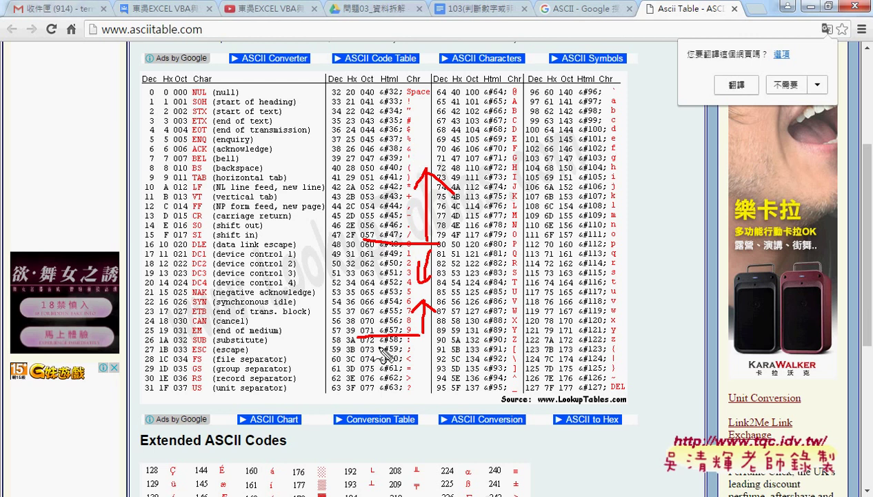
pyautogui.moveTo(413, 336); pyautogui.dragTo(445, 333)
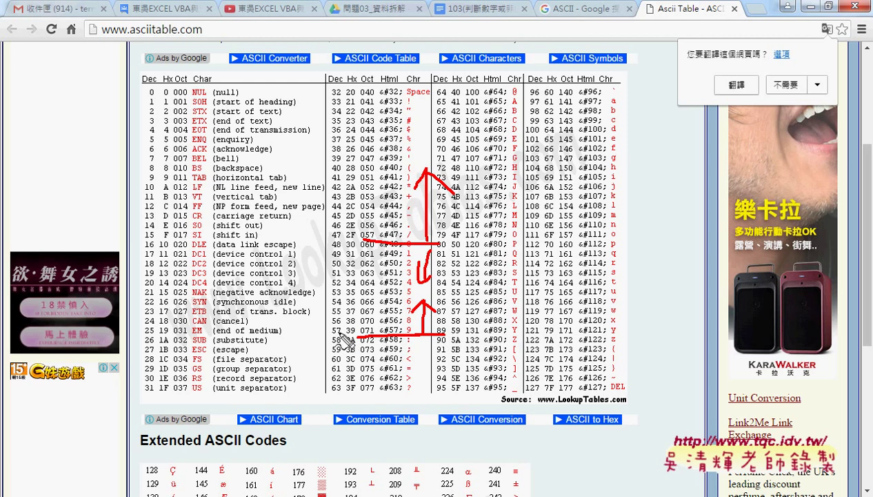
pyautogui.moveTo(418, 336)
pyautogui.mouseDown()
pyautogui.moveTo(418, 382)
pyautogui.moveTo(445, 364)
pyautogui.mouseUp()
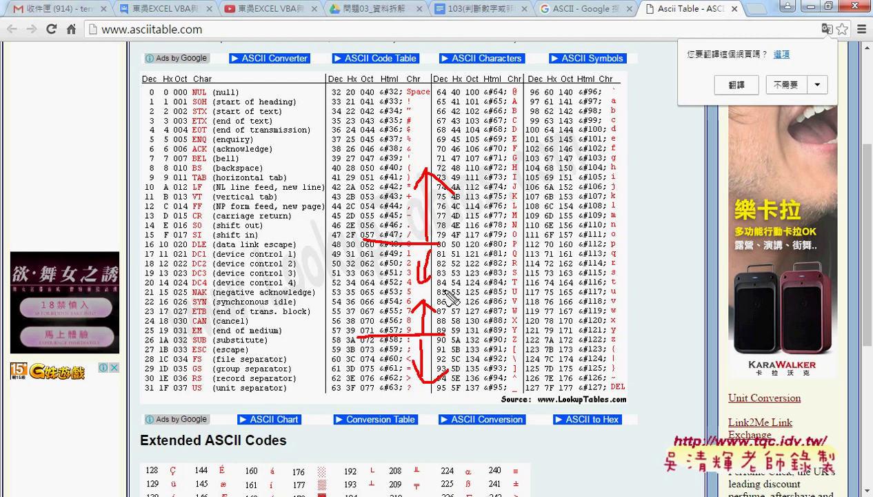
pyautogui.press('Escape')
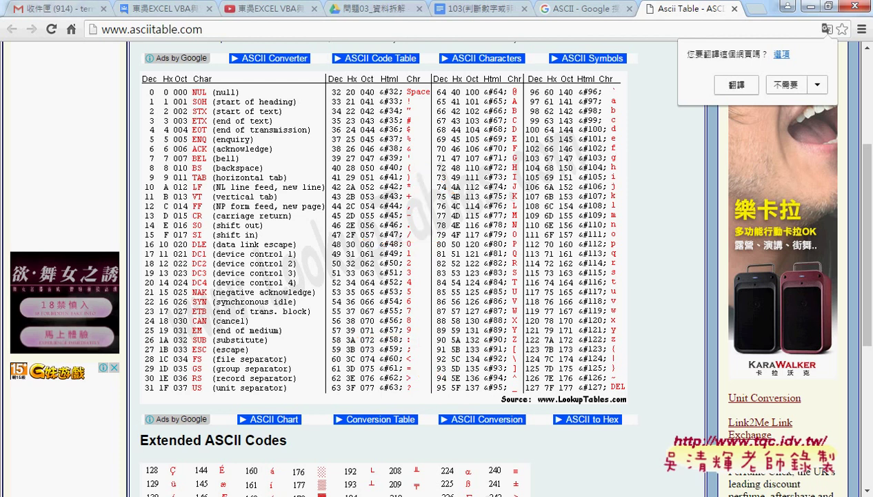
pyautogui.click(170, 447)
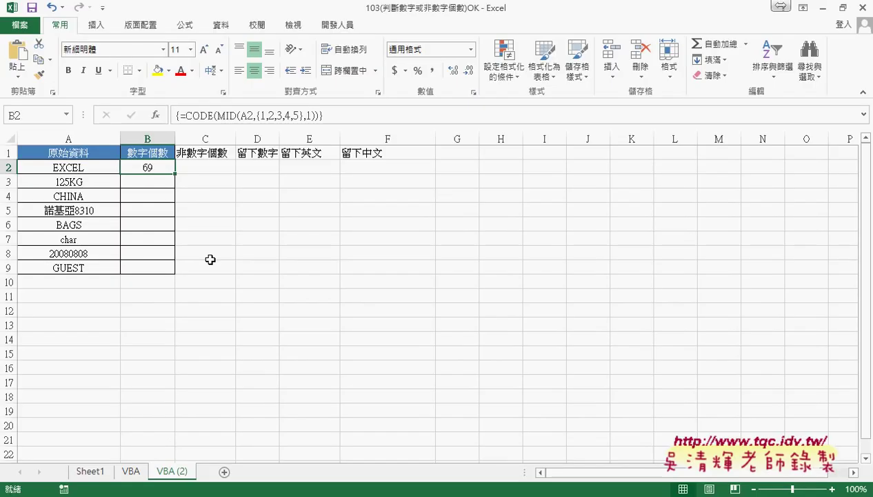